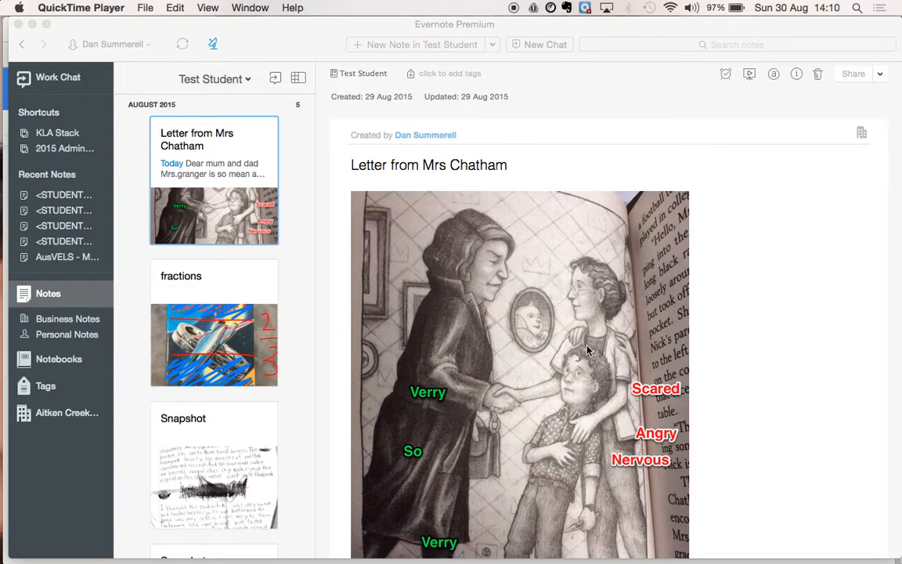
Examine the student's letter note, looking over the labelled book illustration and the typed text below it
{"action": "scroll", "coordinate": [560, 435], "scroll_direction": "down", "scroll_amount": 3}
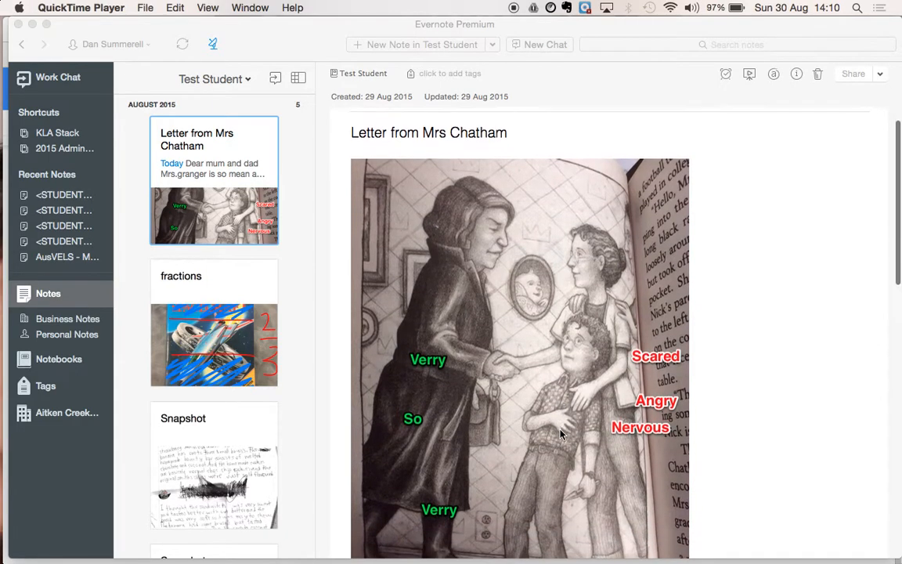
{"action": "scroll", "coordinate": [560, 434], "scroll_direction": "down", "scroll_amount": 1}
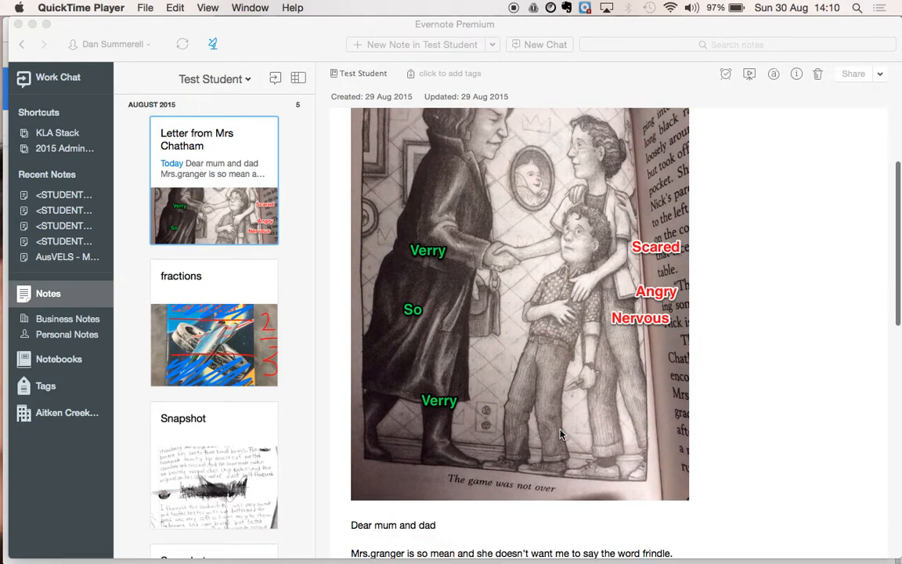
{"action": "scroll", "coordinate": [560, 434], "scroll_direction": "down", "scroll_amount": 3}
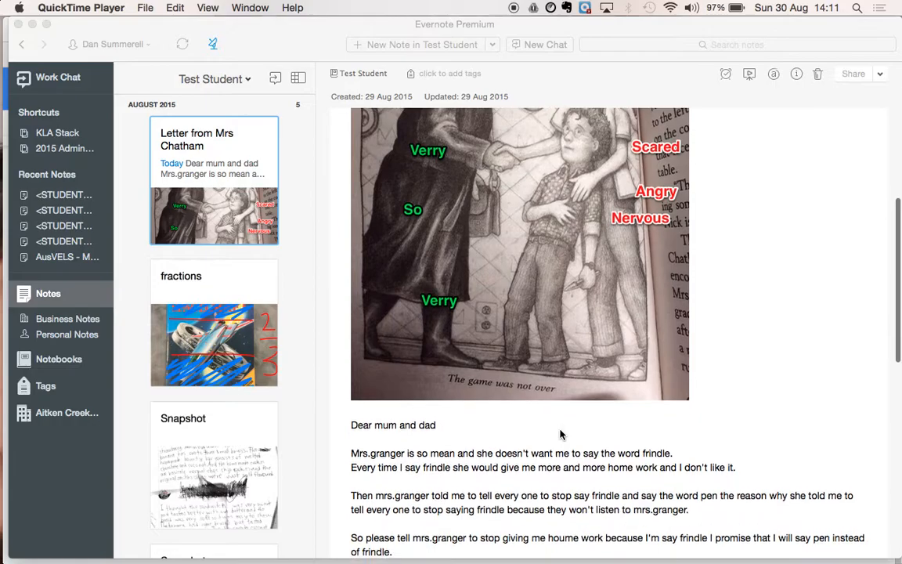
{"action": "scroll", "coordinate": [560, 434], "scroll_direction": "down", "scroll_amount": 3}
{"action": "scroll", "coordinate": [560, 434], "scroll_direction": "up", "scroll_amount": 3}
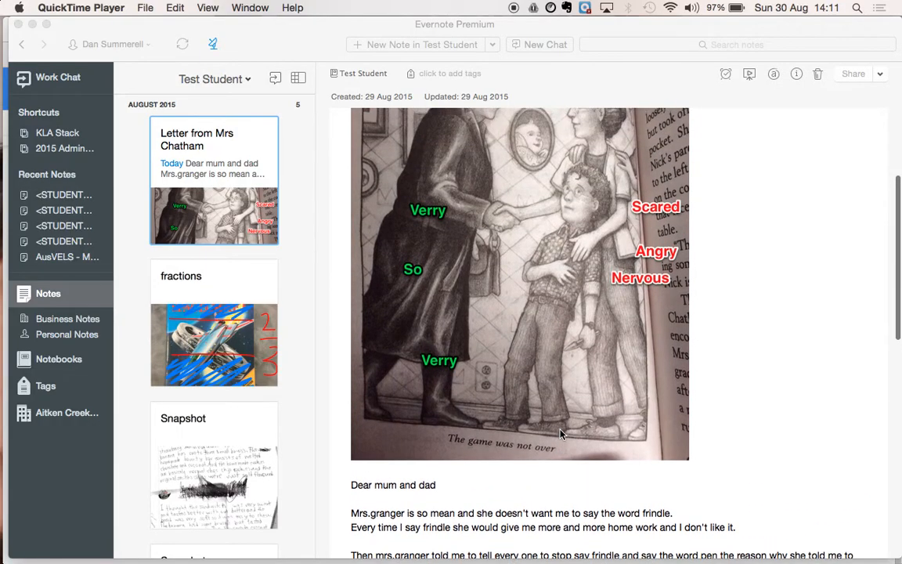
{"action": "scroll", "coordinate": [561, 435], "scroll_direction": "down", "scroll_amount": 2}
{"action": "scroll", "coordinate": [561, 435], "scroll_direction": "down", "scroll_amount": 6}
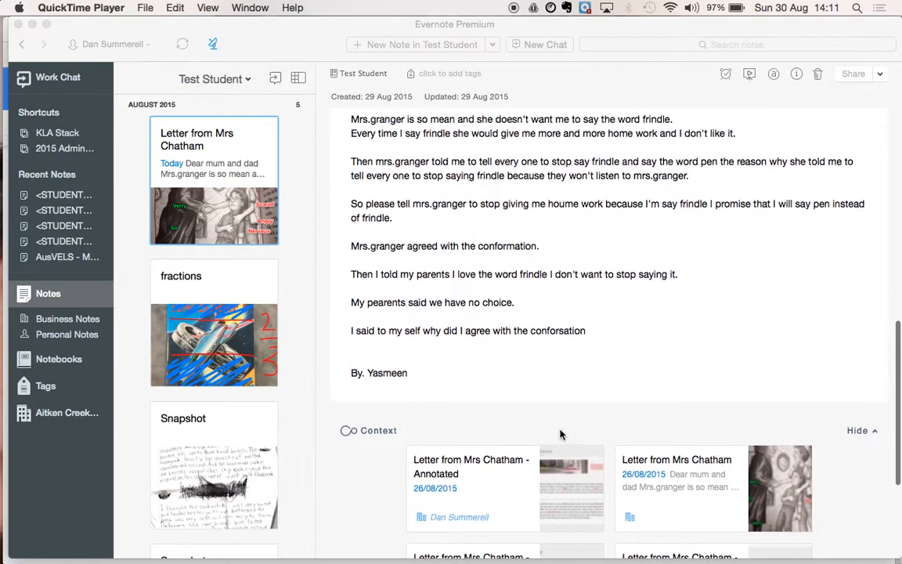
{"action": "scroll", "coordinate": [560, 435], "scroll_direction": "up", "scroll_amount": 2}
{"action": "scroll", "coordinate": [560, 434], "scroll_direction": "up", "scroll_amount": 1}
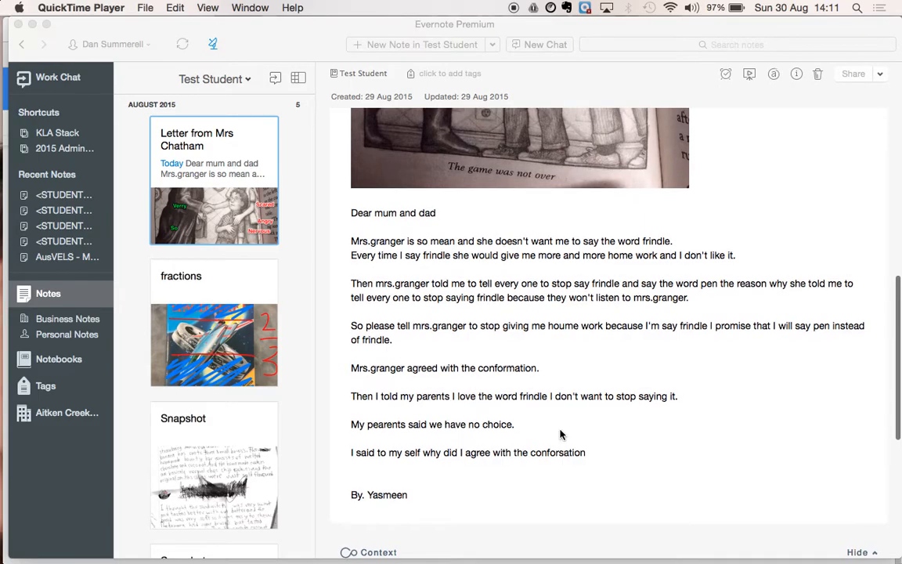
{"action": "scroll", "coordinate": [560, 434], "scroll_direction": "up", "scroll_amount": 10}
{"action": "scroll", "coordinate": [579, 415], "scroll_direction": "up", "scroll_amount": 1}
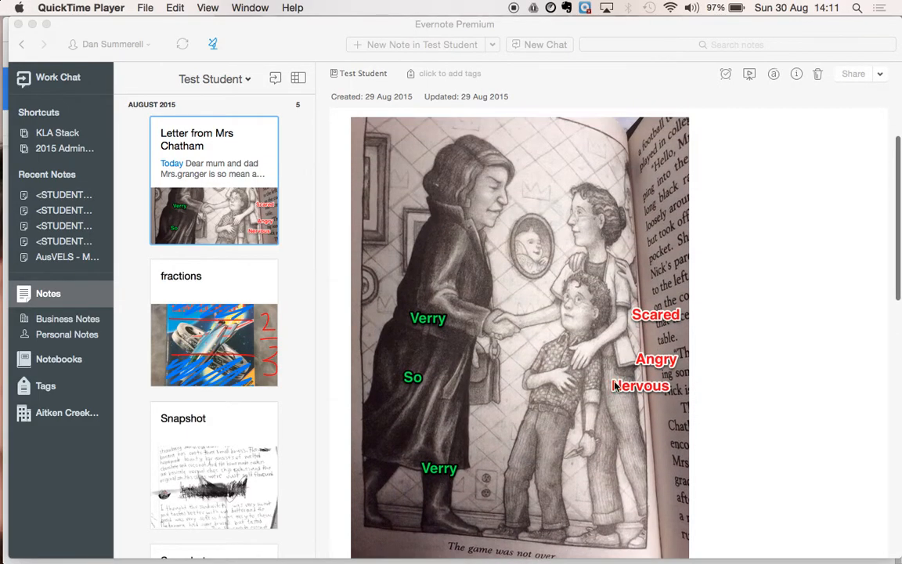
{"action": "scroll", "coordinate": [604, 395], "scroll_direction": "down", "scroll_amount": 8}
{"action": "scroll", "coordinate": [617, 385], "scroll_direction": "up", "scroll_amount": 7}
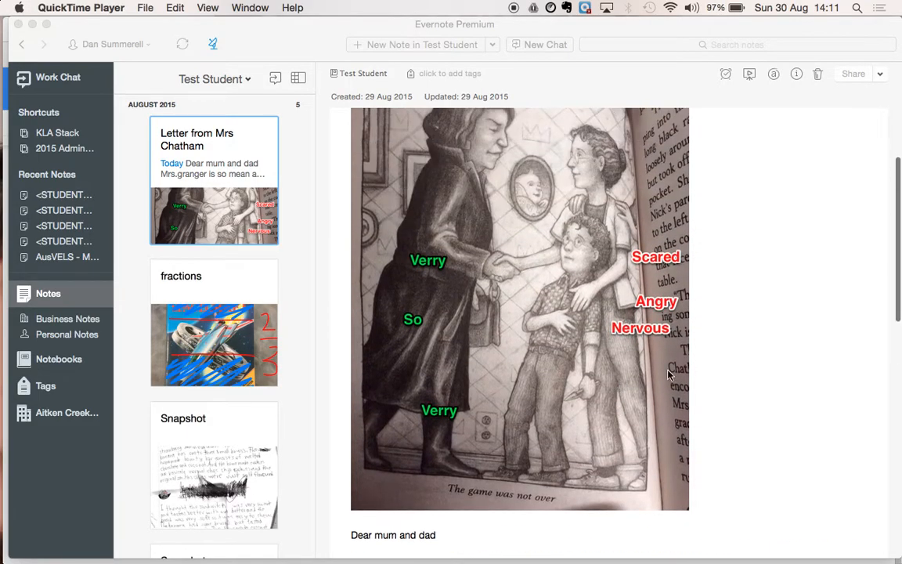
{"action": "scroll", "coordinate": [687, 332], "scroll_direction": "up", "scroll_amount": 4}
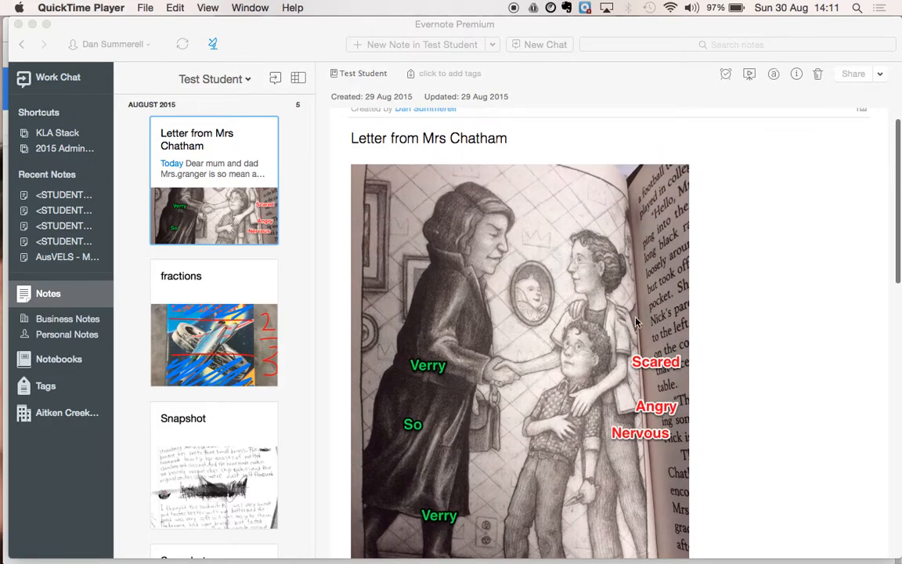
{"action": "scroll", "coordinate": [479, 397], "scroll_direction": "down", "scroll_amount": 3}
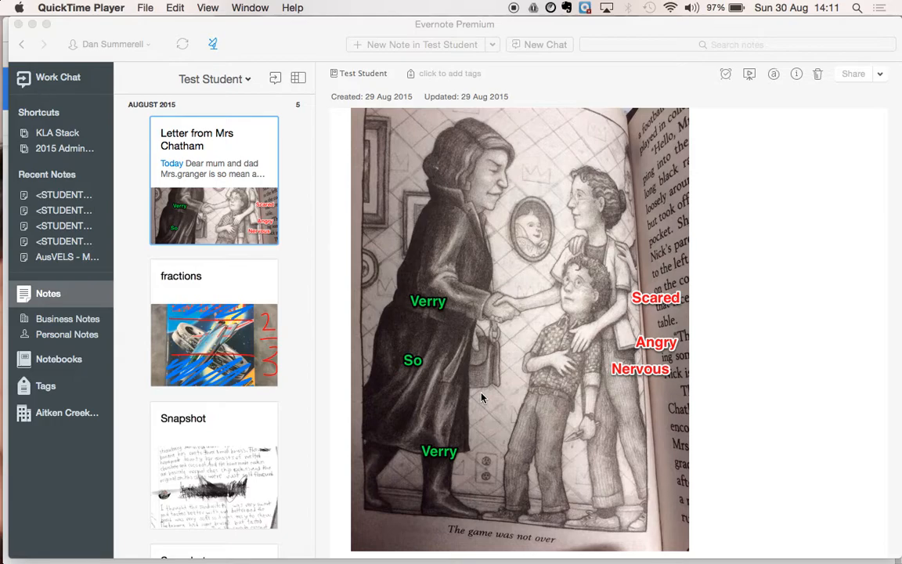
{"action": "scroll", "coordinate": [686, 438], "scroll_direction": "down", "scroll_amount": 10}
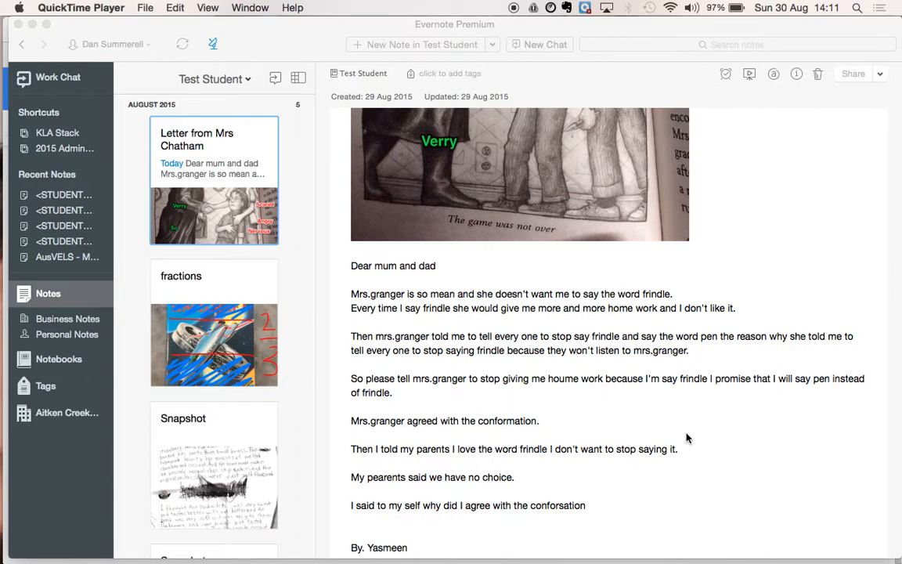
{"action": "scroll", "coordinate": [533, 395], "scroll_direction": "up", "scroll_amount": 10}
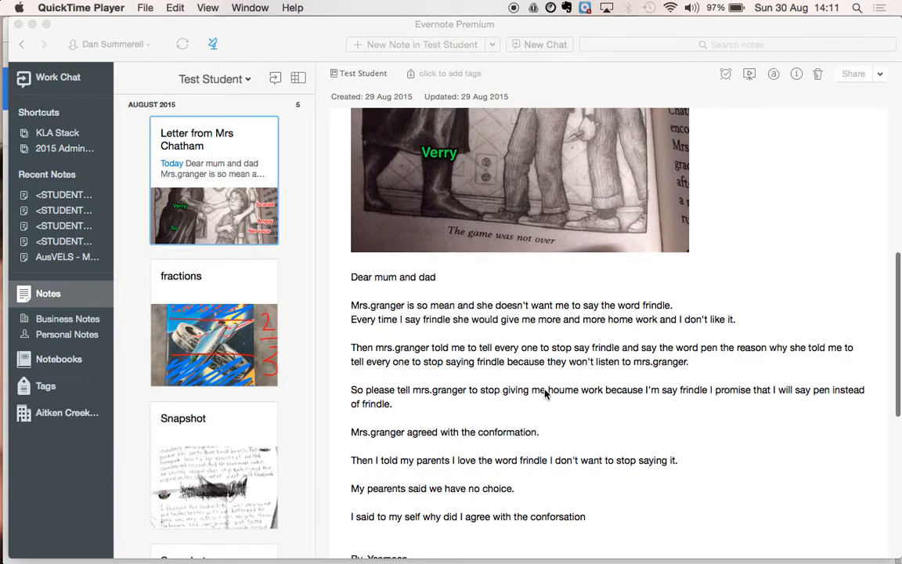
{"action": "scroll", "coordinate": [546, 393], "scroll_direction": "down", "scroll_amount": 2}
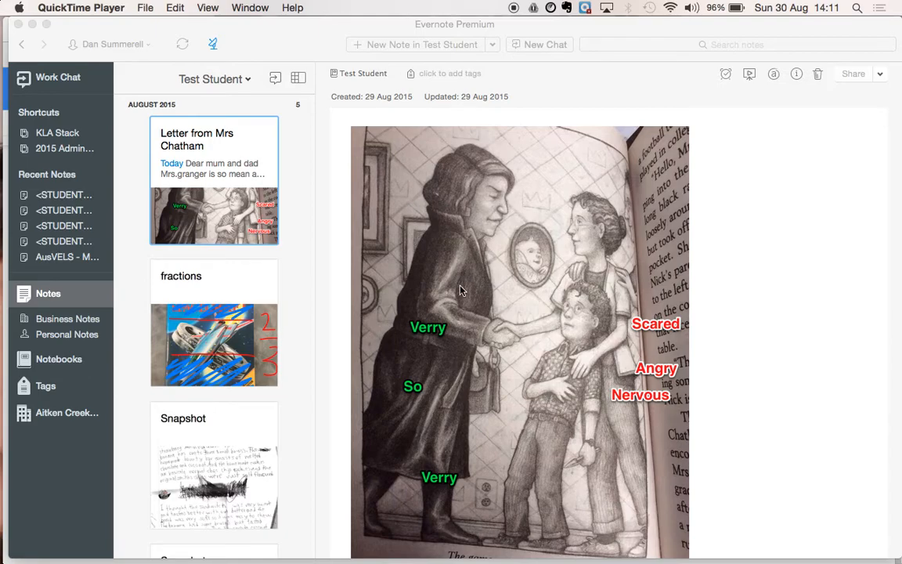
{"action": "scroll", "coordinate": [469, 297], "scroll_direction": "up", "scroll_amount": 2}
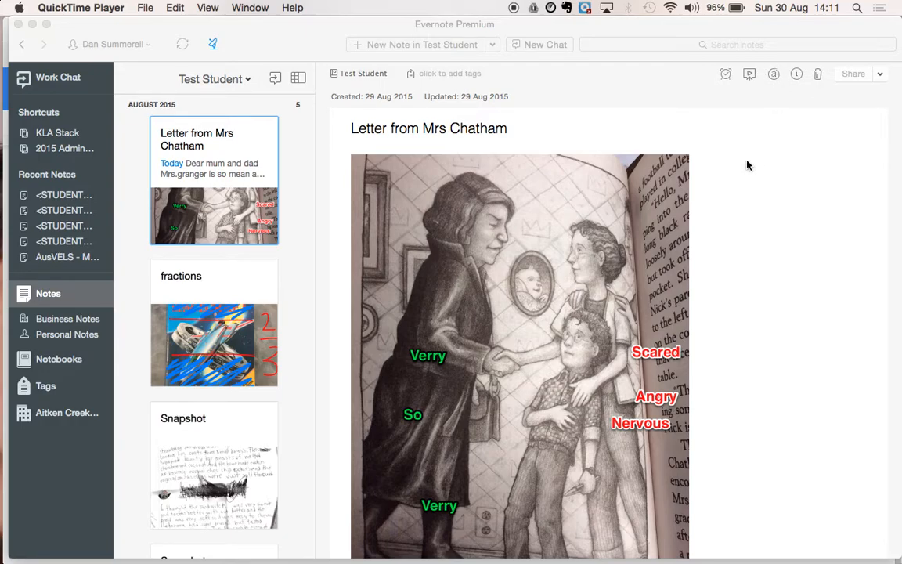
Open the entire letter note for annotation as a PDF and go to the start of the typed letter
{"action": "left_click", "coordinate": [774, 74]}
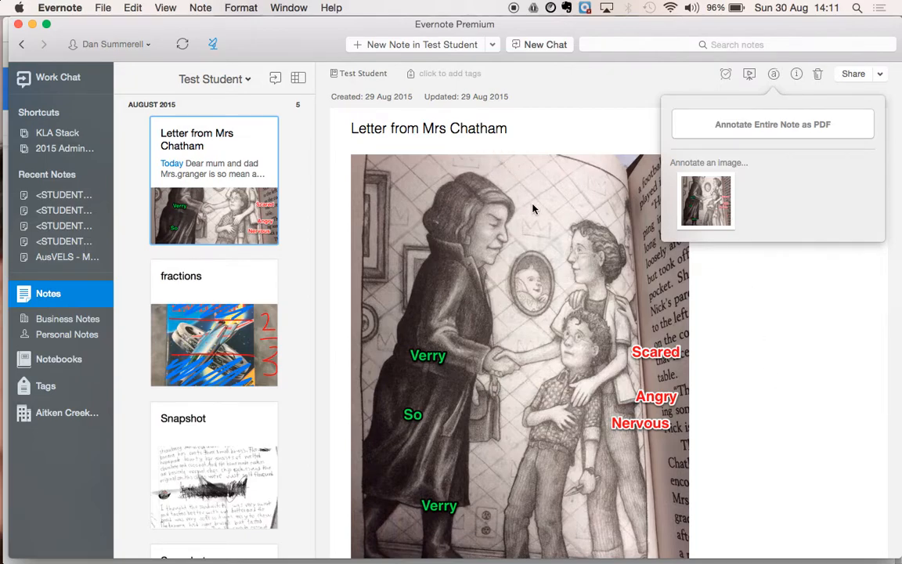
{"action": "left_click", "coordinate": [773, 133]}
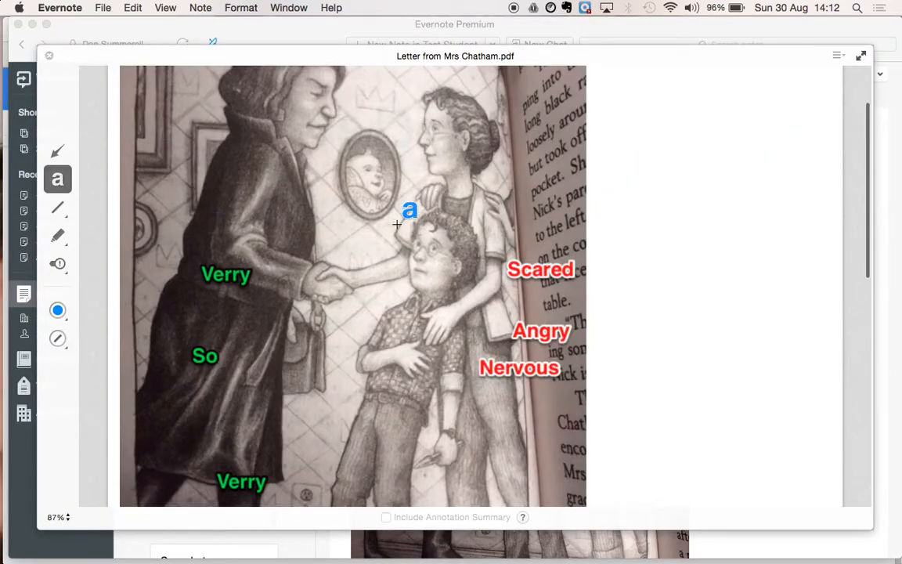
{"action": "scroll", "coordinate": [376, 296], "scroll_direction": "down", "scroll_amount": 5}
{"action": "scroll", "coordinate": [375, 296], "scroll_direction": "down", "scroll_amount": 10}
{"action": "scroll", "coordinate": [375, 289], "scroll_direction": "up", "scroll_amount": 5}
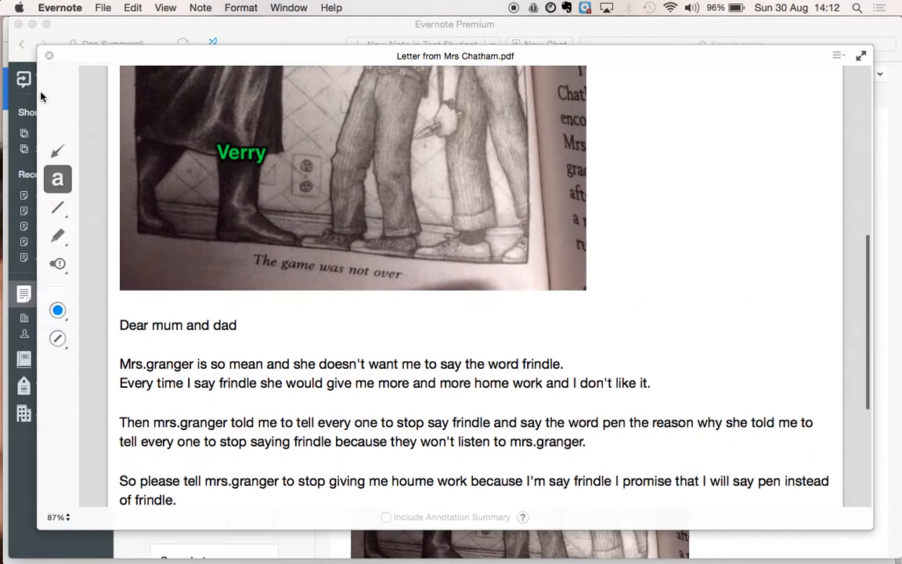
Set the annotation colour to red, choose the straight line shape and show the line thickness options
{"action": "left_click", "coordinate": [56, 313]}
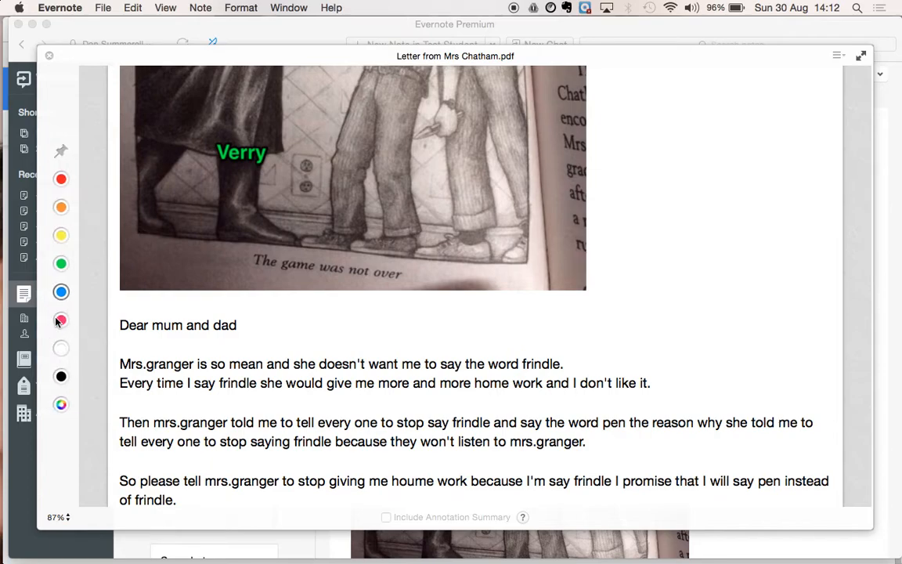
{"action": "left_click", "coordinate": [60, 179]}
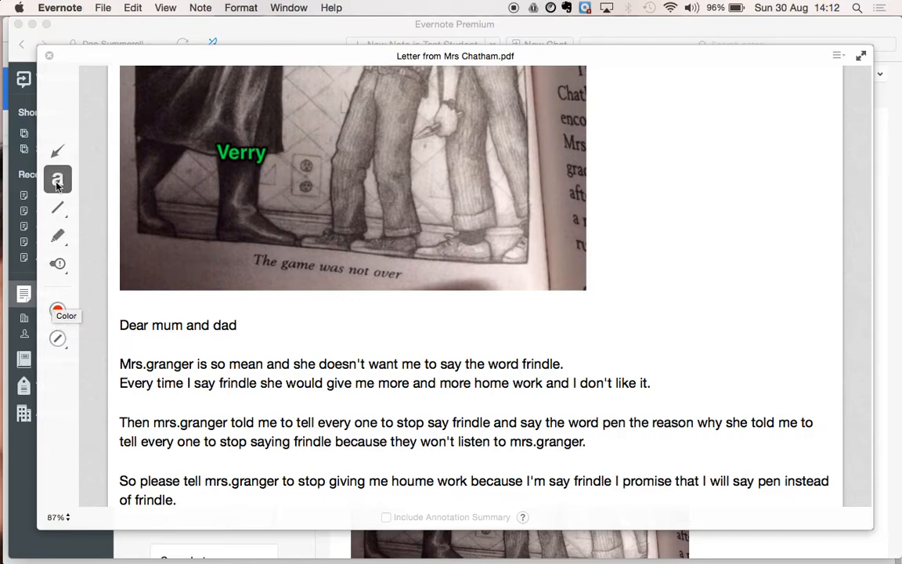
{"action": "left_click", "coordinate": [59, 207]}
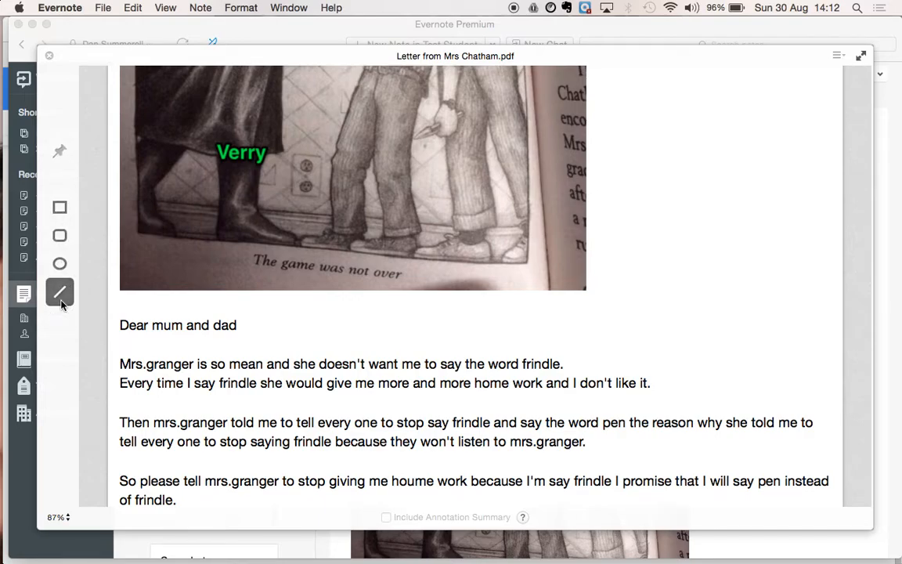
{"action": "left_click", "coordinate": [61, 301]}
{"action": "left_click", "coordinate": [60, 203]}
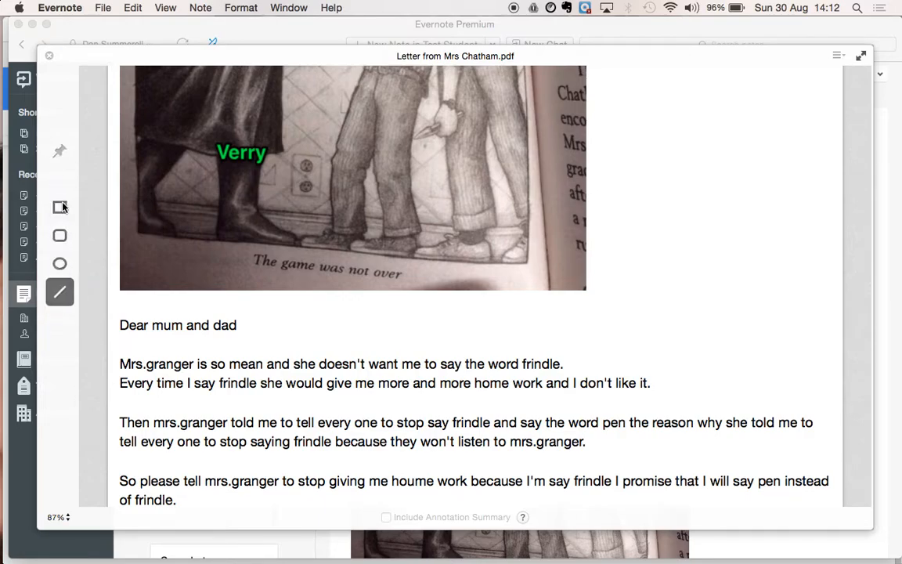
{"action": "left_click", "coordinate": [60, 290]}
{"action": "left_click", "coordinate": [58, 338]}
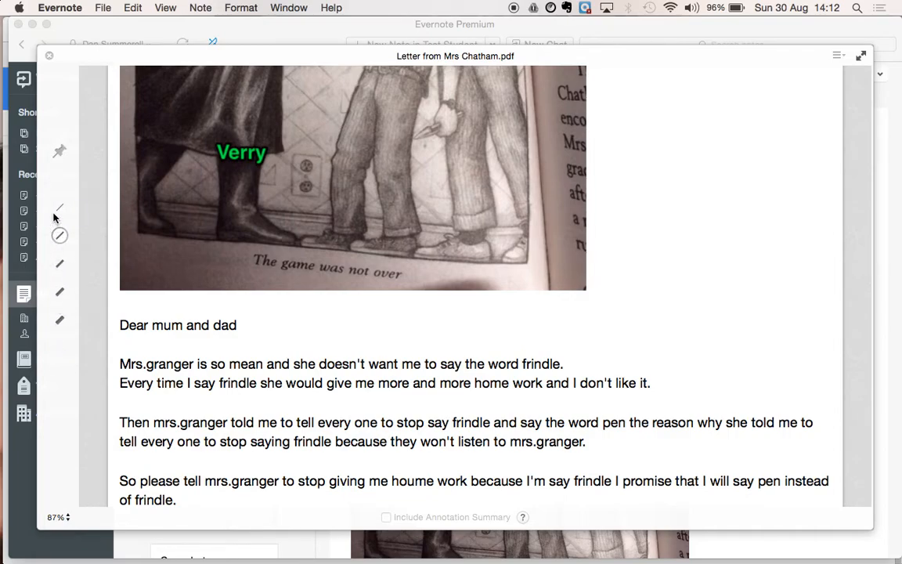
Underline in red the "m" of "mum", the "d" of "dad", the space after "dad" and the missing space after "Mrs."
{"action": "left_click_drag", "start_coordinate": [172, 317], "coordinate": [153, 333]}
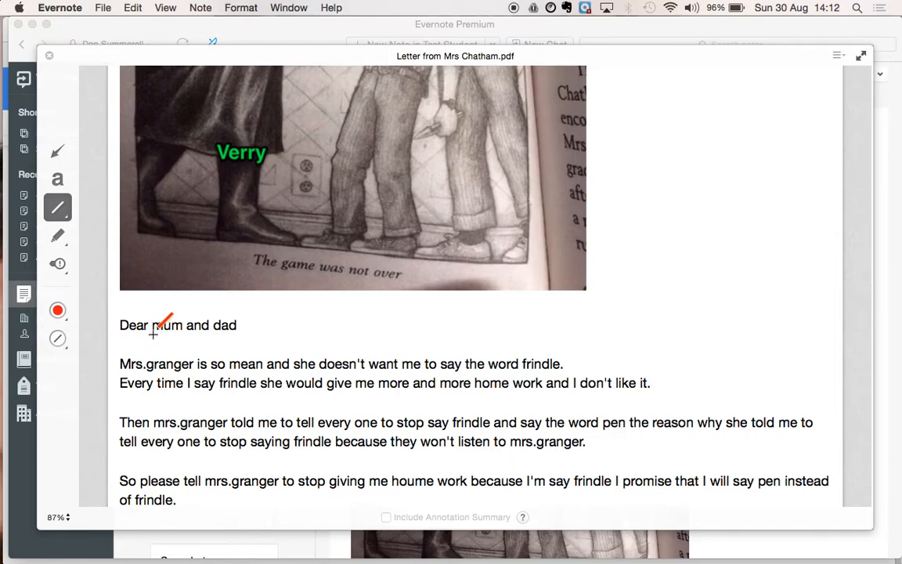
{"action": "left_click", "coordinate": [156, 334]}
{"action": "left_click_drag", "start_coordinate": [158, 334], "coordinate": [225, 334]}
{"action": "left_click_drag", "start_coordinate": [137, 376], "coordinate": [155, 374]}
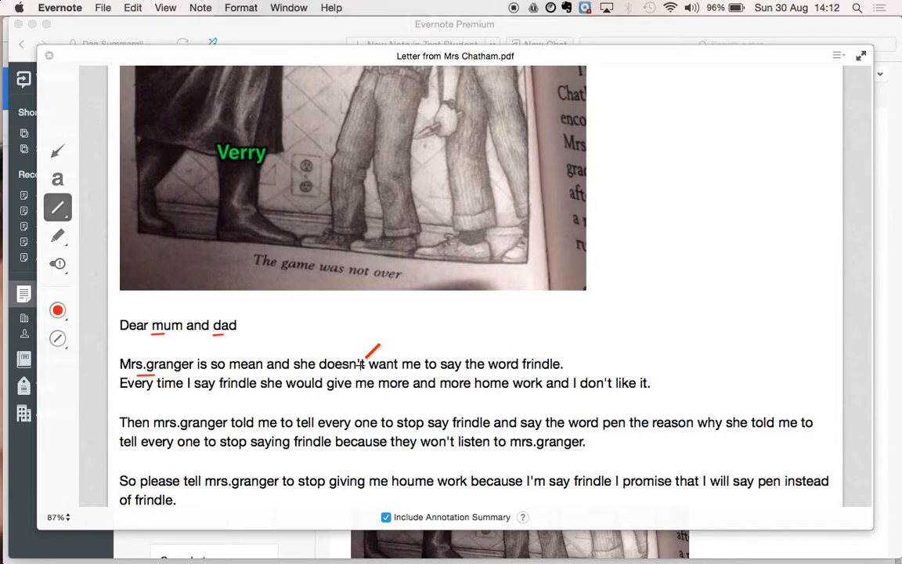
{"action": "left_click_drag", "start_coordinate": [236, 334], "coordinate": [246, 334]}
{"action": "scroll", "coordinate": [292, 347], "scroll_direction": "down", "scroll_amount": 2}
{"action": "scroll", "coordinate": [291, 347], "scroll_direction": "up", "scroll_amount": 3}
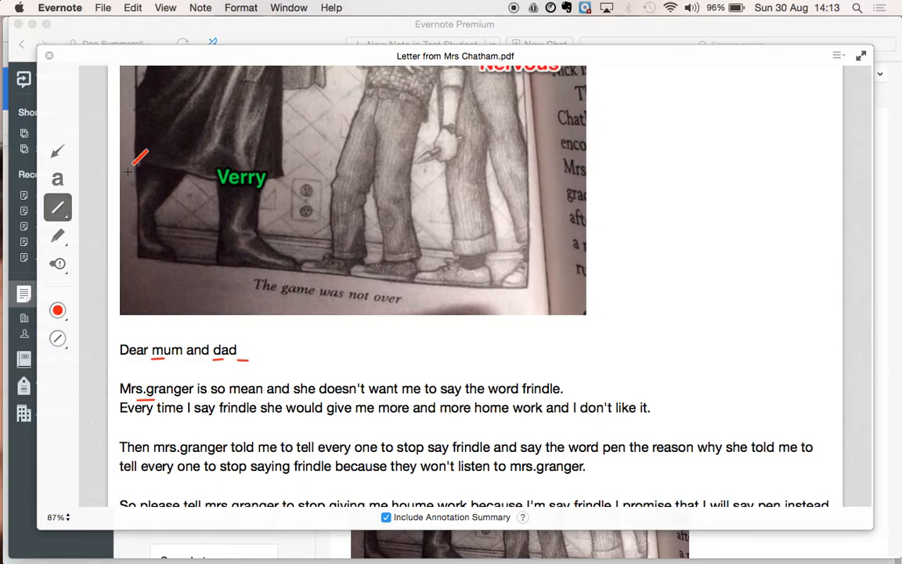
{"action": "left_click_drag", "start_coordinate": [235, 365], "coordinate": [249, 363]}
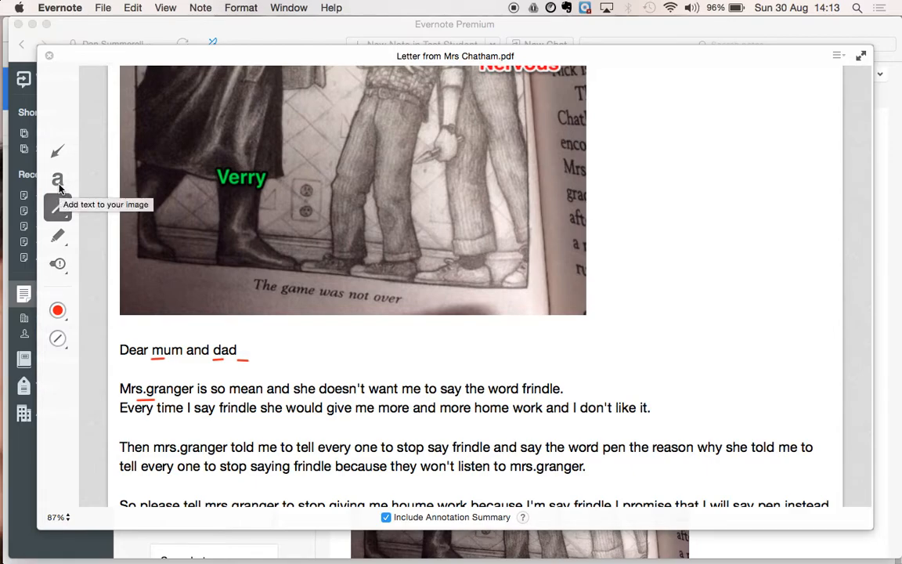
Add red text corrections "M" and "D" and place them over the lowercase first letters of "mum" and "dad"
{"action": "left_click", "coordinate": [59, 182]}
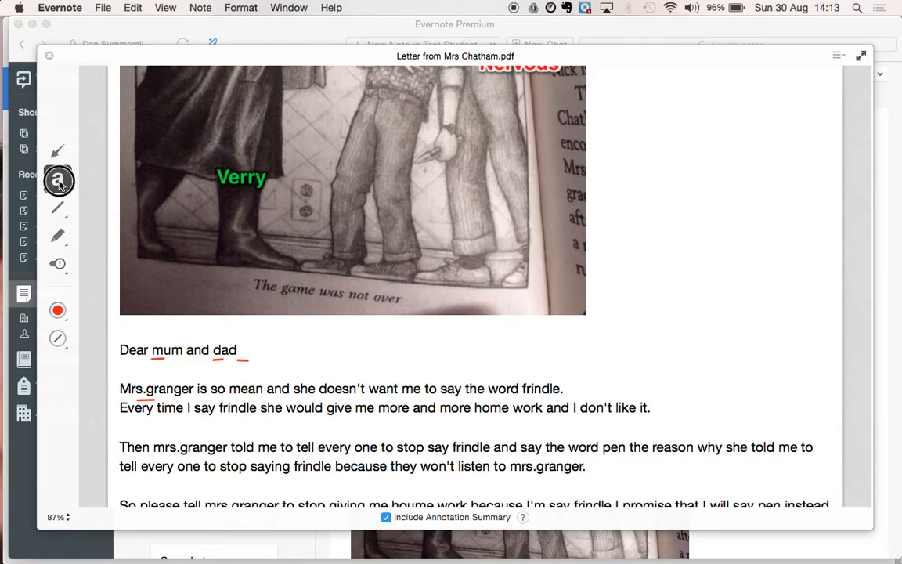
{"action": "left_click", "coordinate": [153, 338]}
{"action": "type", "text": "M"}
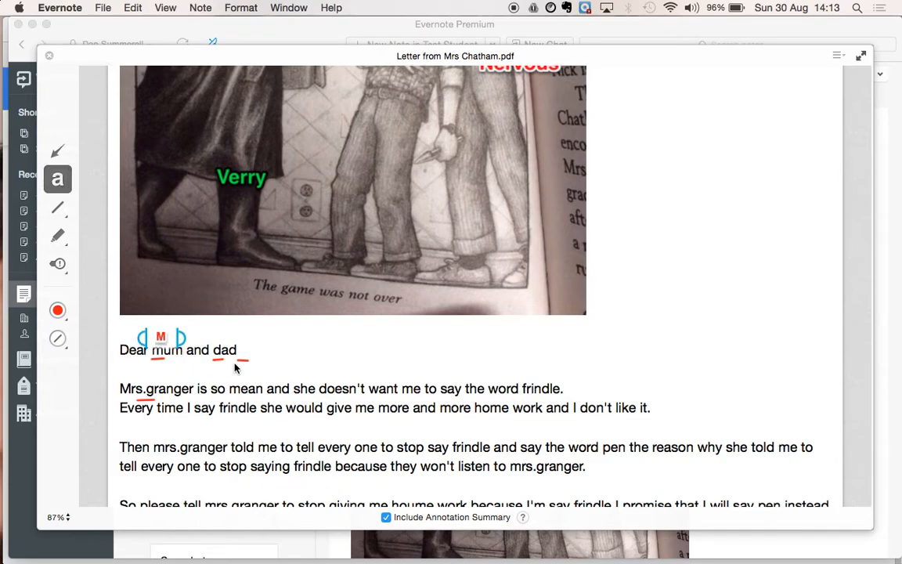
{"action": "left_click", "coordinate": [211, 333]}
{"action": "left_click", "coordinate": [215, 337]}
{"action": "type", "text": "D"}
{"action": "left_click", "coordinate": [346, 401]}
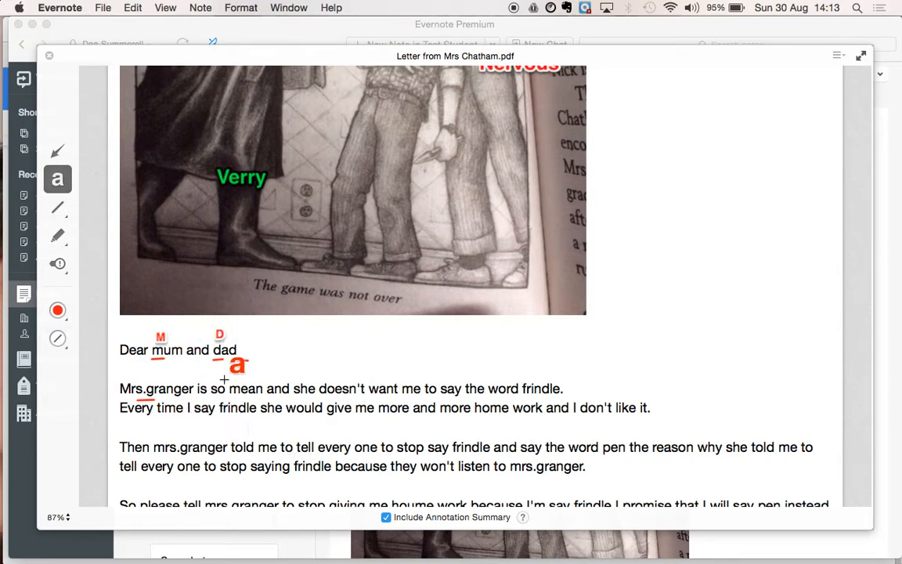
{"action": "left_click_drag", "start_coordinate": [157, 337], "coordinate": [155, 351]}
{"action": "left_click_drag", "start_coordinate": [217, 333], "coordinate": [217, 350]}
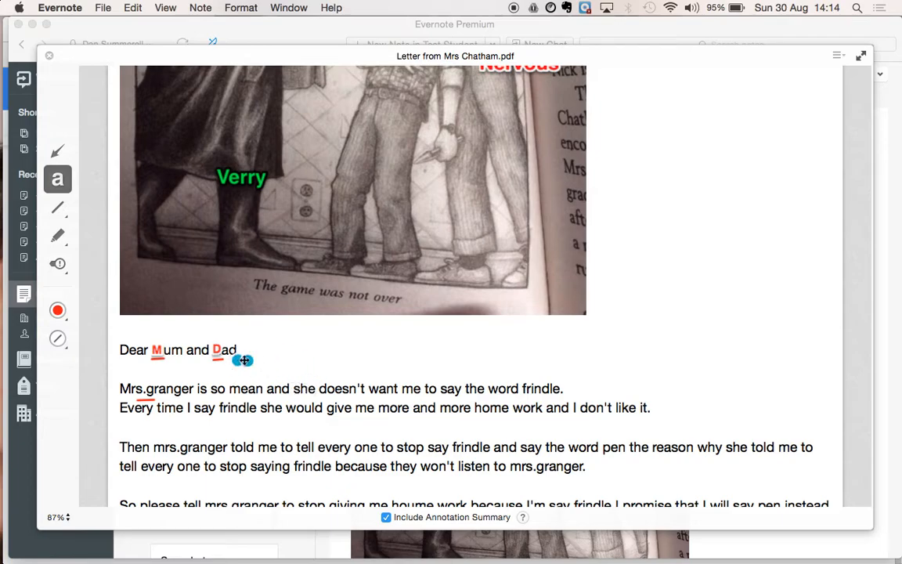
Draw a red comma after "Dad" in the greeting with the Marker
{"action": "left_click", "coordinate": [56, 243]}
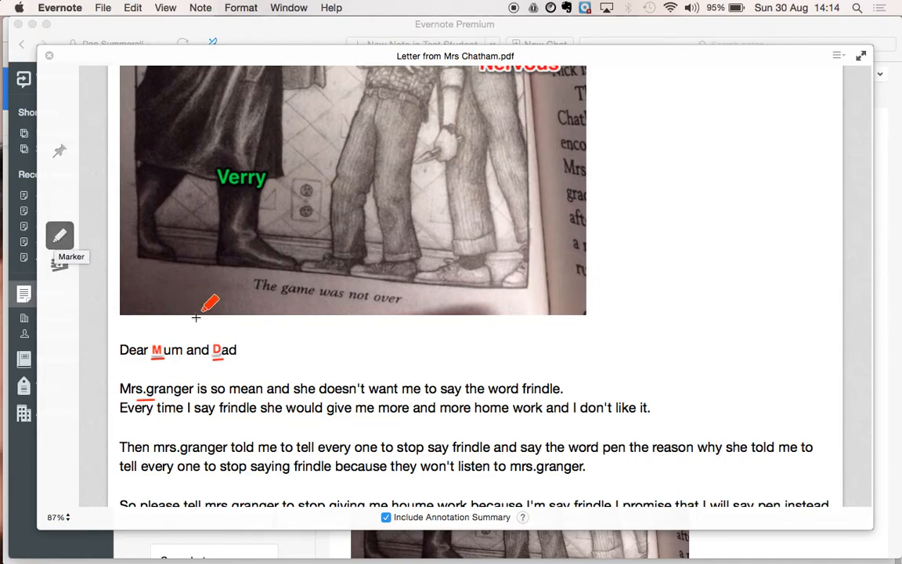
{"action": "left_click_drag", "start_coordinate": [243, 350], "coordinate": [240, 357]}
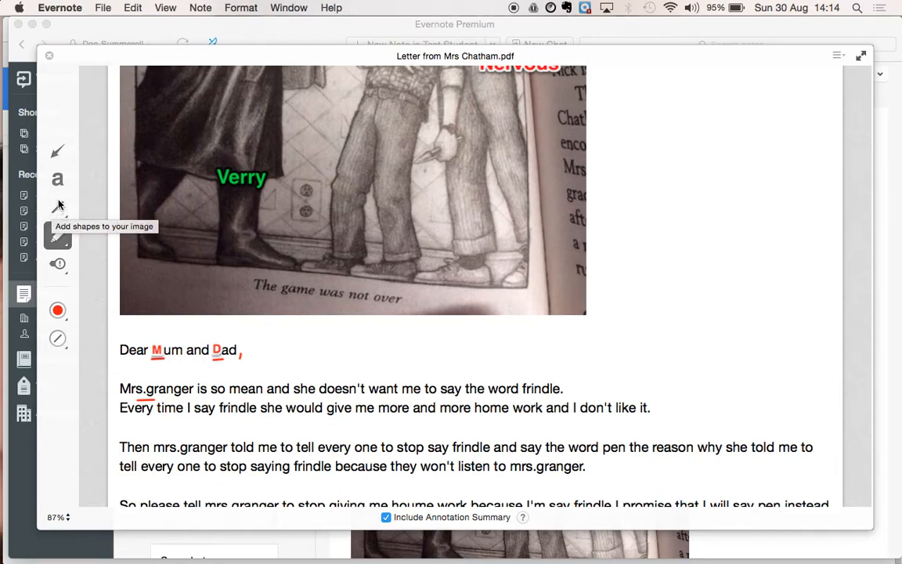
Draw a red arrow pointing at the missing space after "Mrs." and shorten it to clear the greeting line
{"action": "left_click", "coordinate": [57, 152]}
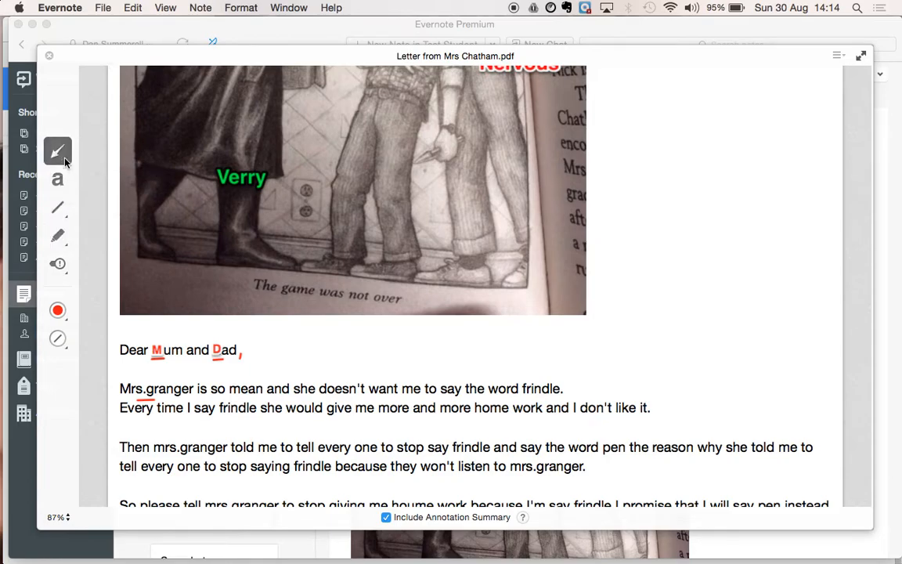
{"action": "mouse_move", "coordinate": [185, 356]}
{"action": "left_mouse_down"}
{"action": "mouse_move", "coordinate": [170, 371]}
{"action": "mouse_move", "coordinate": [118, 380]}
{"action": "mouse_move", "coordinate": [260, 363]}
{"action": "left_mouse_up"}
{"action": "left_click_drag", "start_coordinate": [309, 342], "coordinate": [144, 381]}
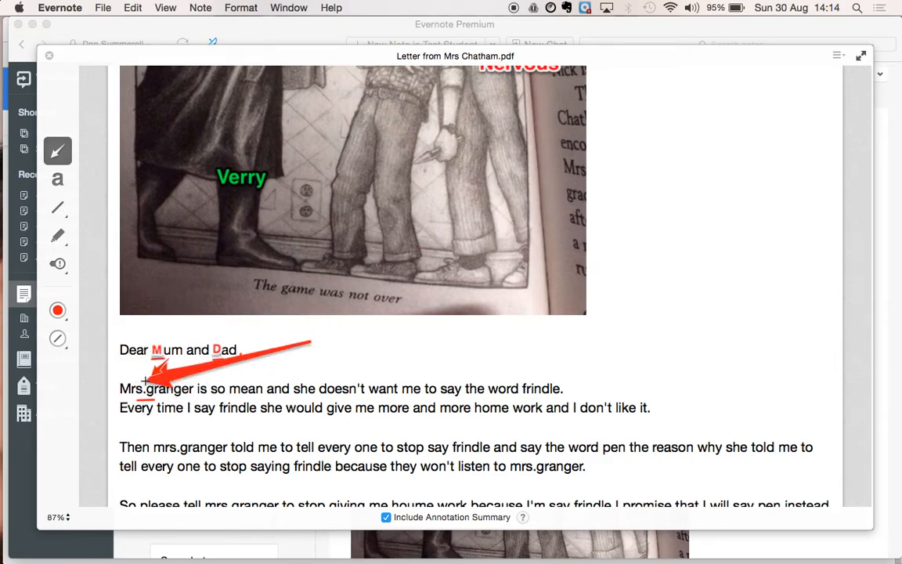
{"action": "left_click_drag", "start_coordinate": [309, 342], "coordinate": [185, 366]}
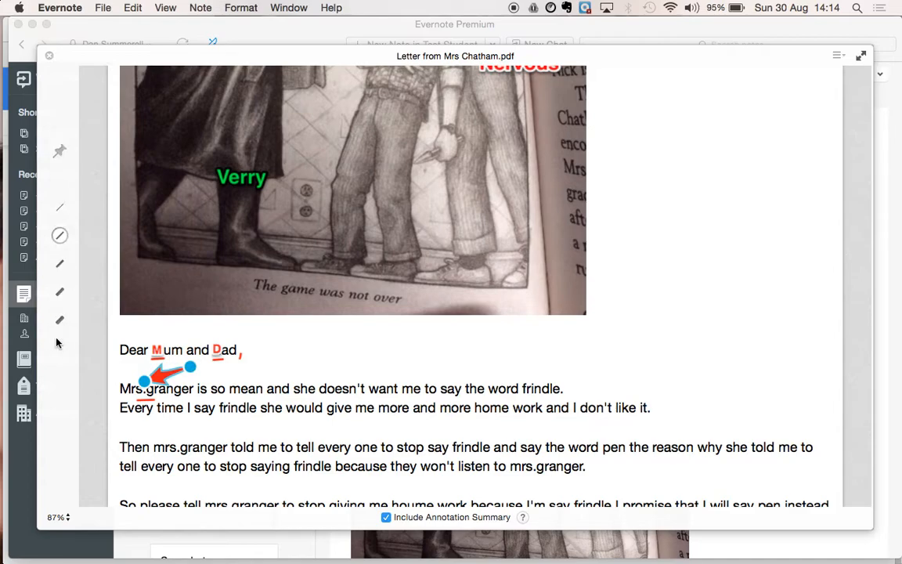
Add the red text comment "no full stop here." beside the tail of the arrow pointing at "Mrs."
{"action": "left_click", "coordinate": [297, 356]}
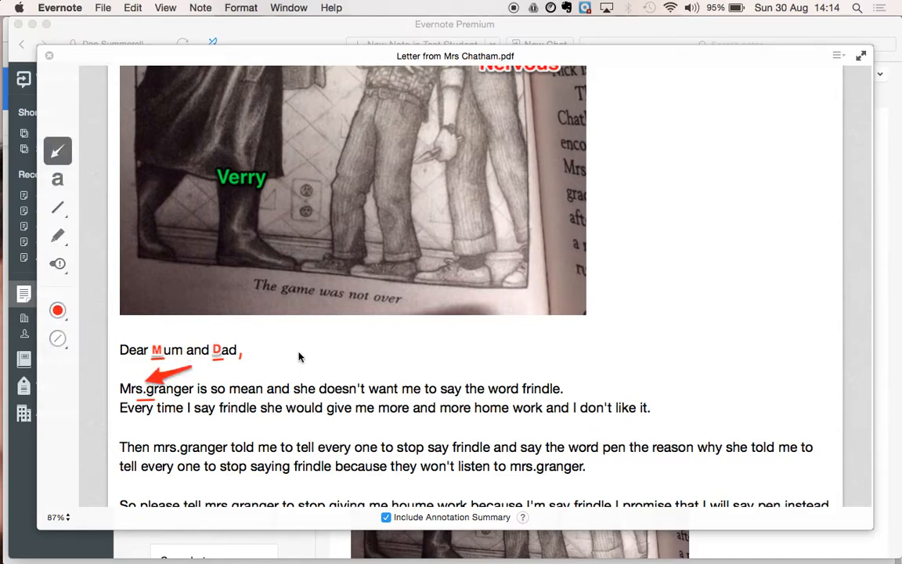
{"action": "left_click", "coordinate": [58, 179]}
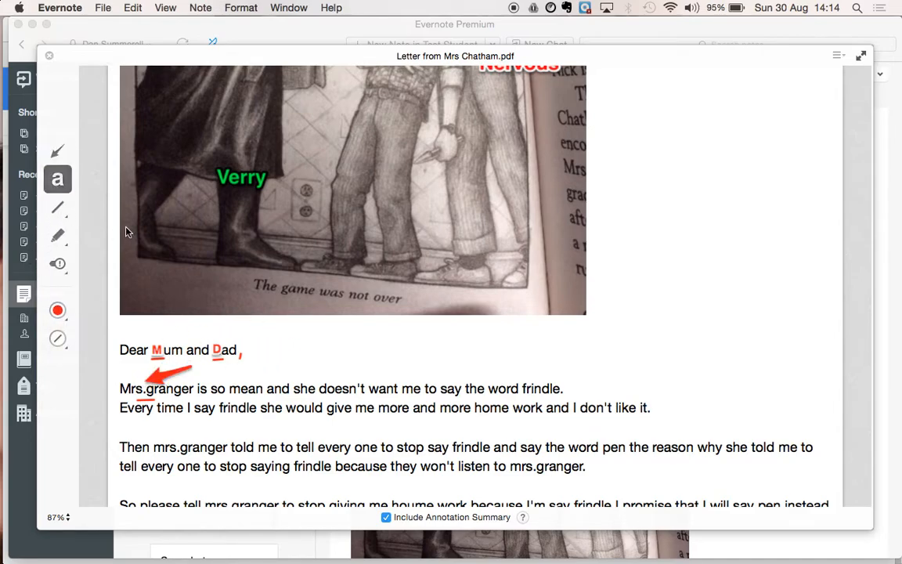
{"action": "left_click", "coordinate": [196, 366]}
{"action": "type", "text": "no"}
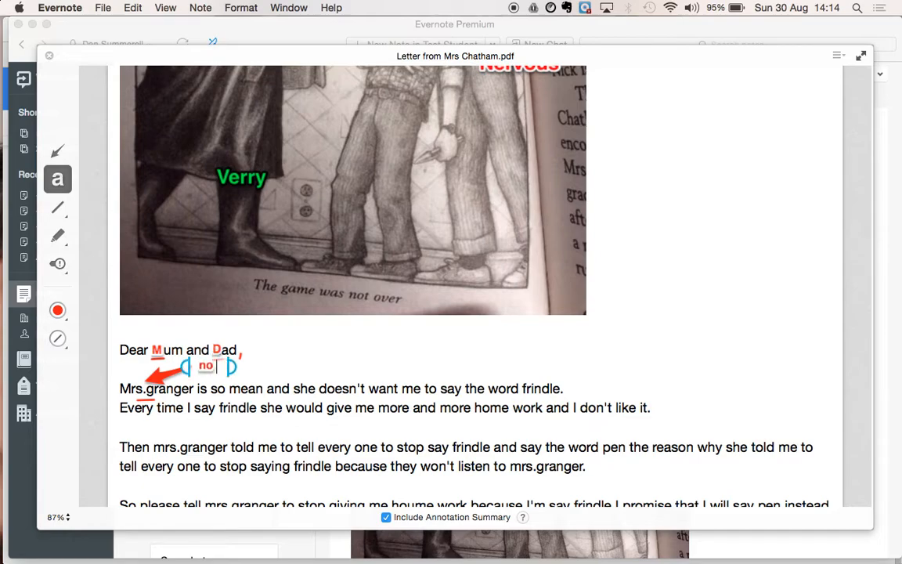
{"action": "type", "text": " full stop"}
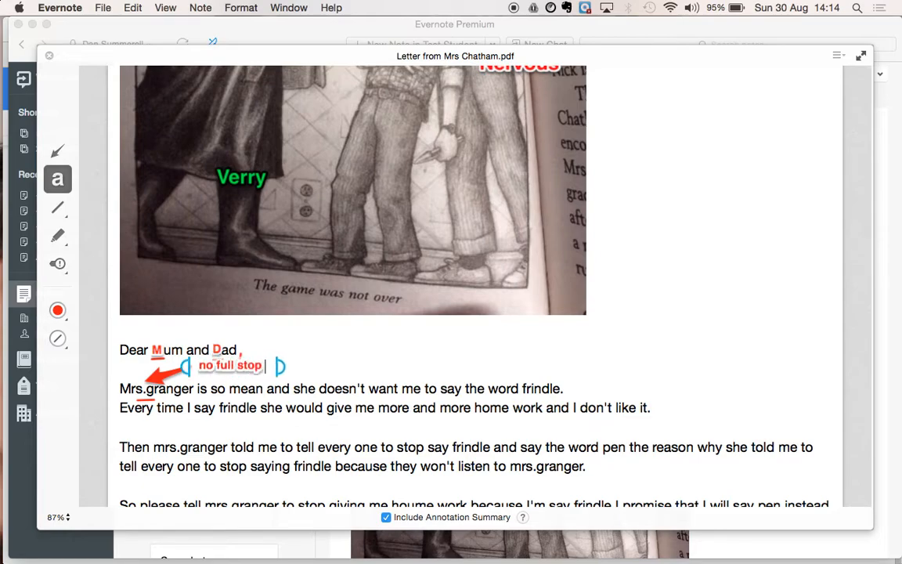
{"action": "type", "text": " here."}
{"action": "left_click", "coordinate": [177, 415]}
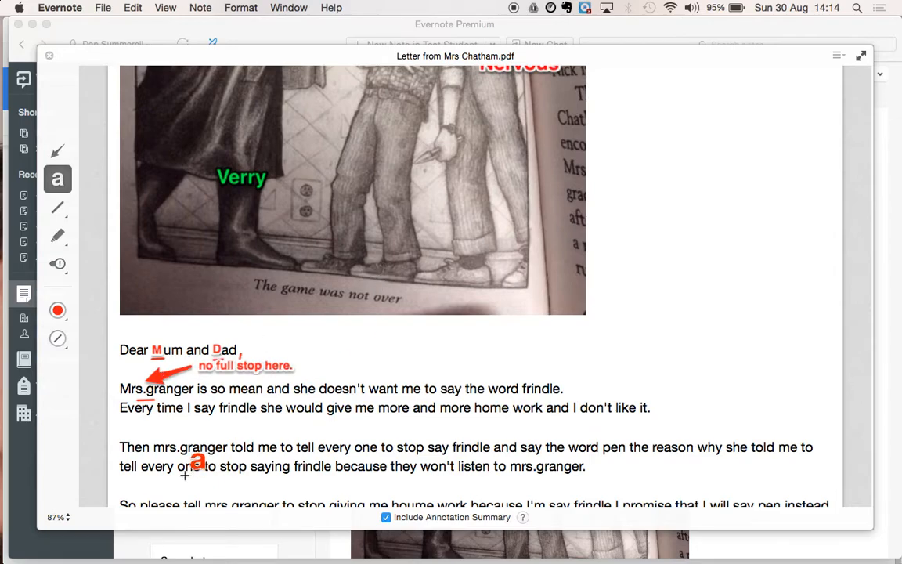
Recolour both the arrow and the "no full stop here." comment blue
{"action": "left_click", "coordinate": [157, 375]}
{"action": "left_click", "coordinate": [57, 310]}
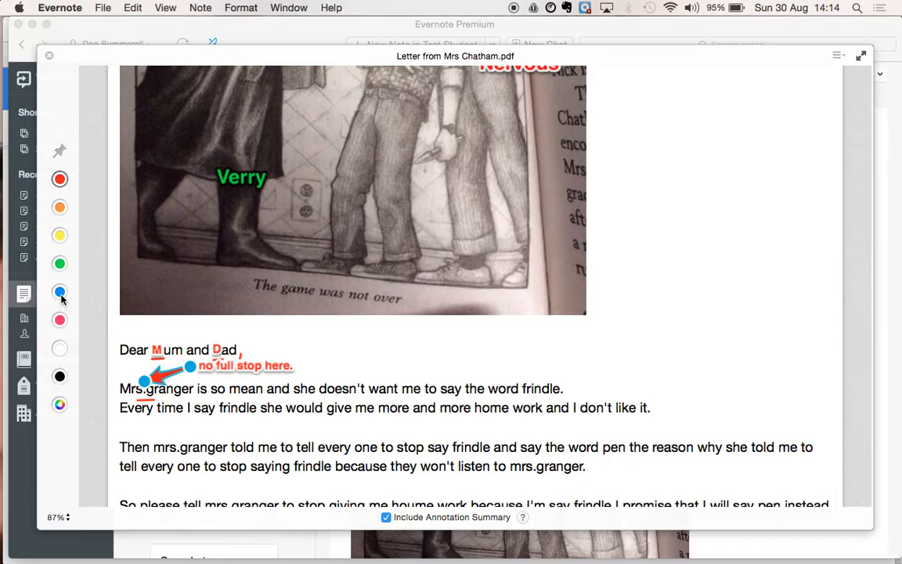
{"action": "left_click", "coordinate": [59, 292]}
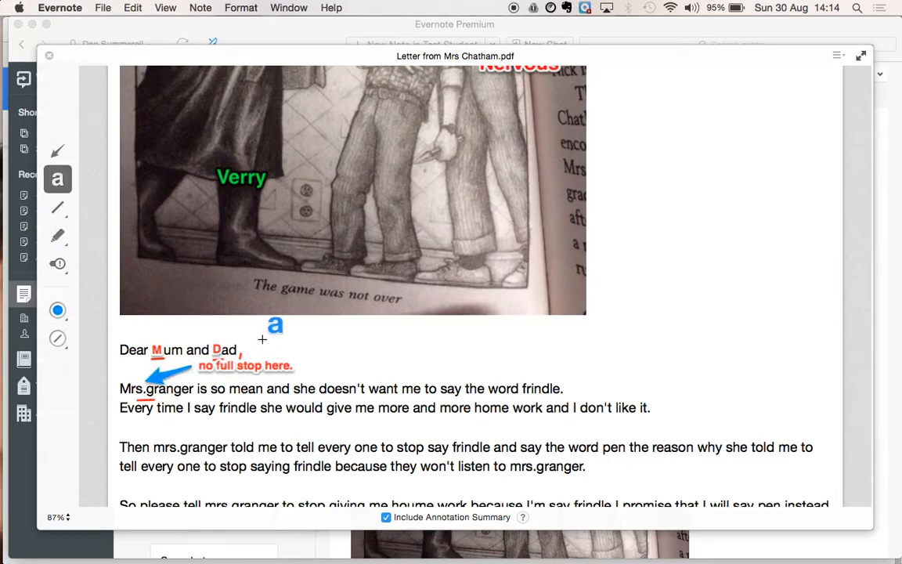
{"action": "left_click", "coordinate": [248, 365]}
{"action": "left_click", "coordinate": [57, 310]}
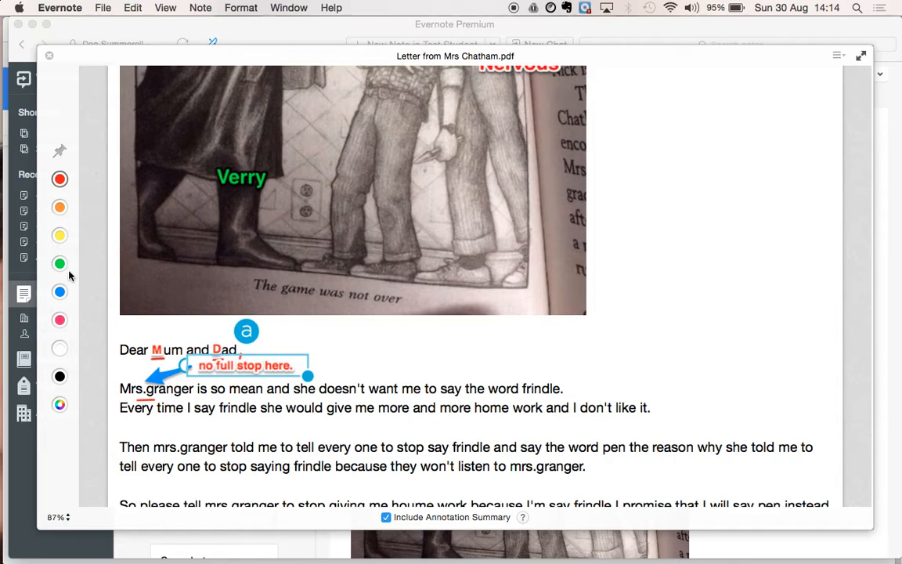
{"action": "left_click", "coordinate": [60, 290]}
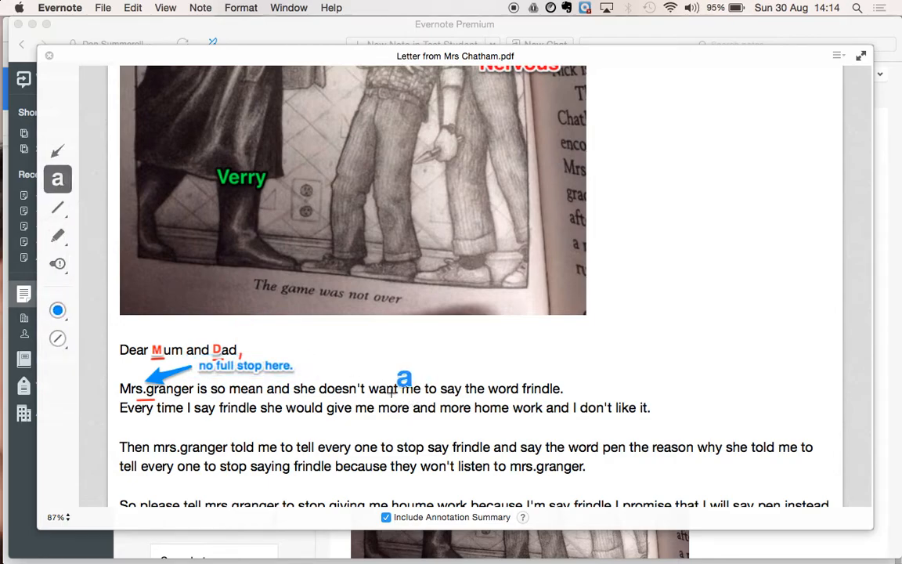
Draw a blue ellipse around the sentence "Mrs.granger agreed with the conformation."
{"action": "left_click", "coordinate": [57, 211]}
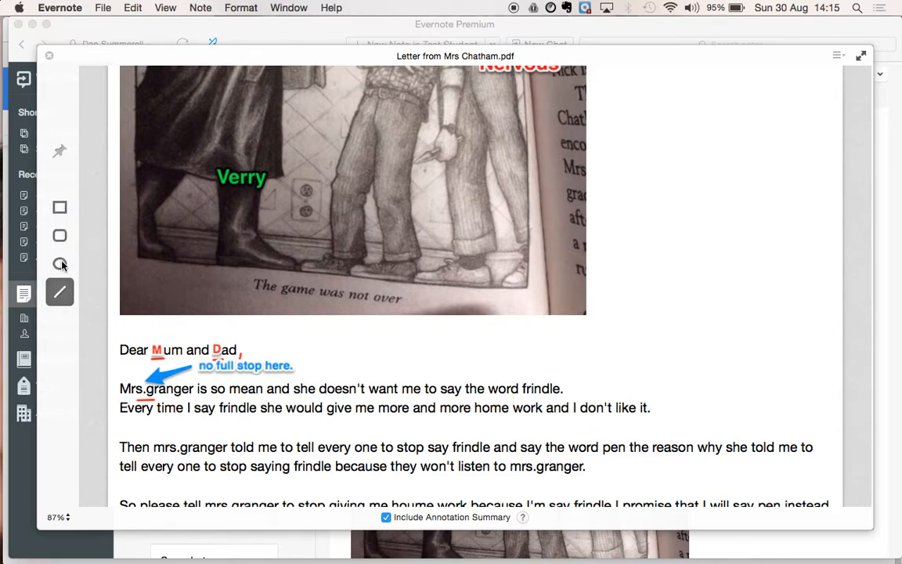
{"action": "scroll", "coordinate": [403, 439], "scroll_direction": "down", "scroll_amount": 4}
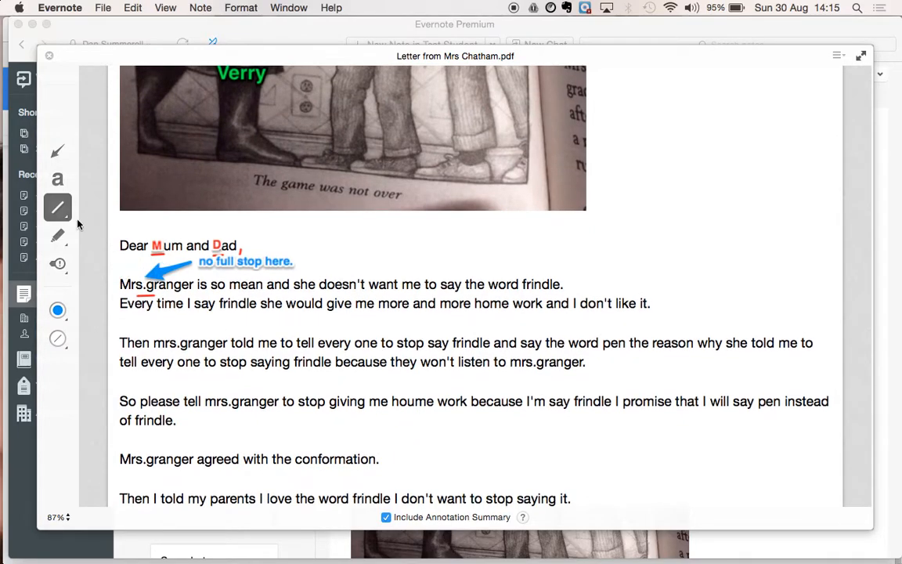
{"action": "left_click", "coordinate": [60, 207]}
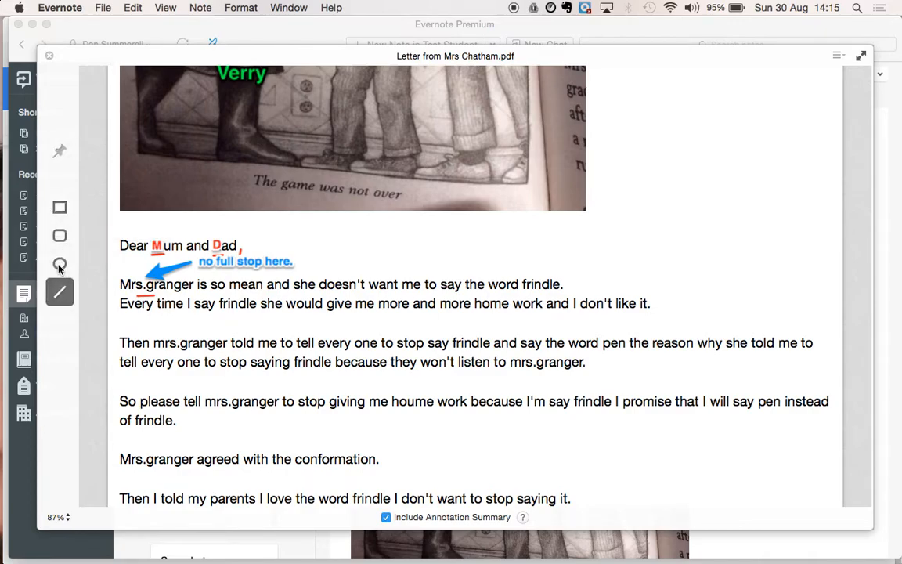
{"action": "left_click", "coordinate": [60, 236]}
{"action": "left_click", "coordinate": [60, 206]}
{"action": "left_click", "coordinate": [60, 266]}
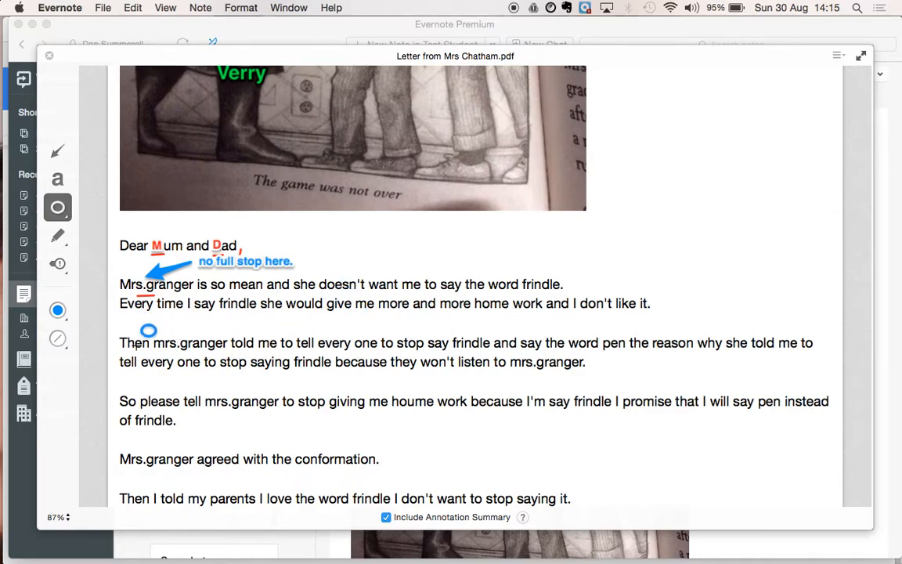
{"action": "mouse_move", "coordinate": [111, 432]}
{"action": "left_mouse_down"}
{"action": "mouse_move", "coordinate": [145, 463]}
{"action": "mouse_move", "coordinate": [396, 462]}
{"action": "mouse_move", "coordinate": [389, 468]}
{"action": "left_mouse_up"}
Draw a short red vertical line between "Mrs.granger" and "agreed" in the circled sentence to mark an insertion point
{"action": "mouse_move", "coordinate": [2, 196]}
{"action": "left_click", "coordinate": [58, 179]}
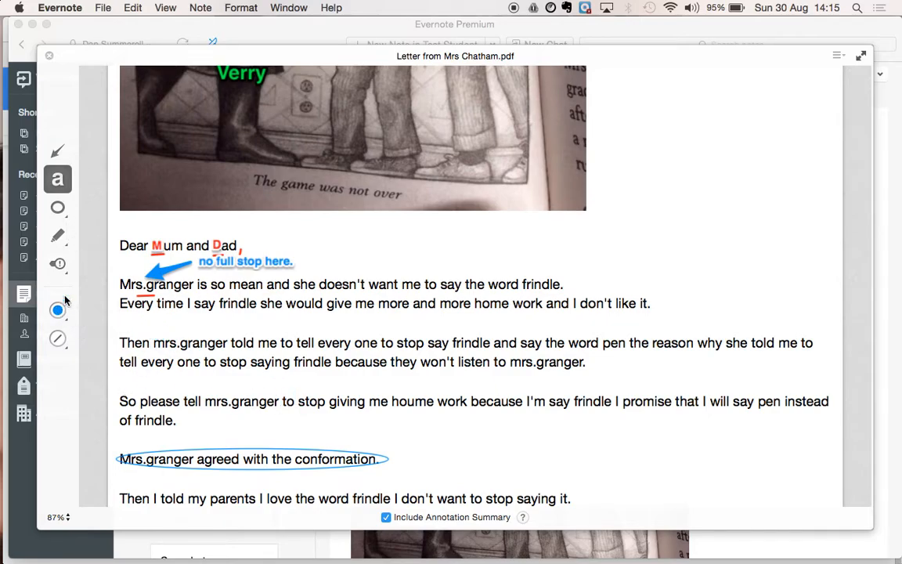
{"action": "left_click", "coordinate": [60, 226]}
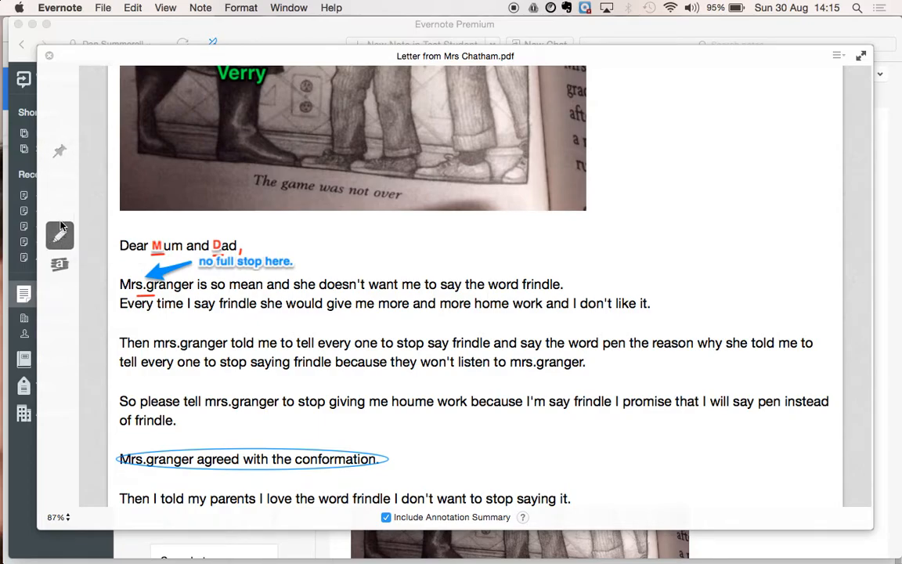
{"action": "left_click", "coordinate": [59, 223]}
{"action": "left_click", "coordinate": [57, 201]}
{"action": "left_click", "coordinate": [59, 294]}
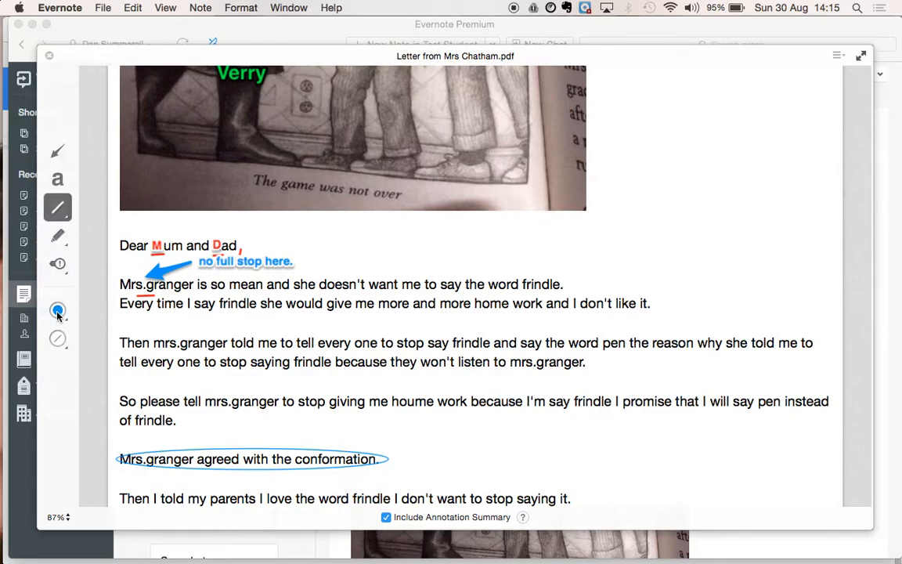
{"action": "left_click", "coordinate": [60, 308]}
{"action": "left_click", "coordinate": [61, 181]}
{"action": "left_click_drag", "start_coordinate": [195, 441], "coordinate": [194, 475]}
Add the red text "reluctantly" just above the insertion line in the circled sentence
{"action": "left_click", "coordinate": [57, 179]}
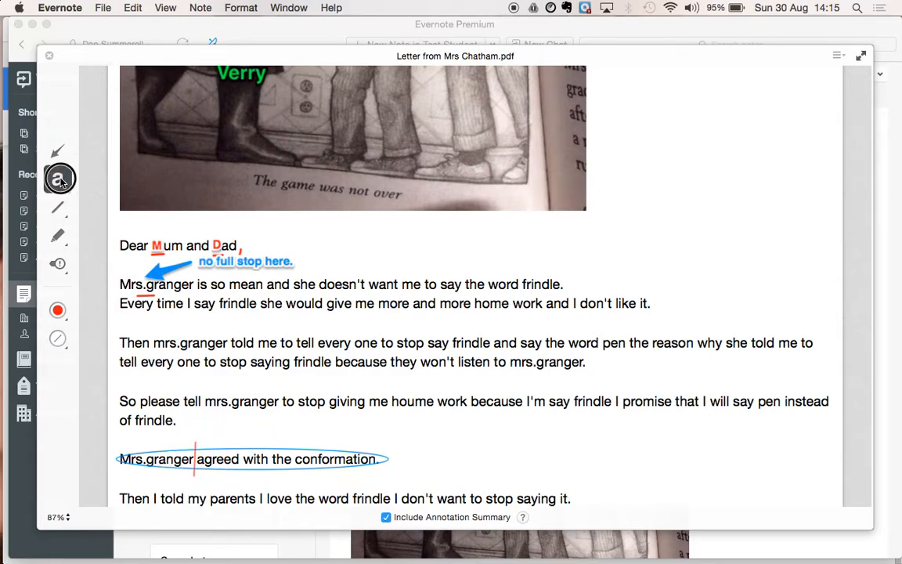
{"action": "left_click", "coordinate": [177, 439]}
{"action": "type", "text": "reluctantly"}
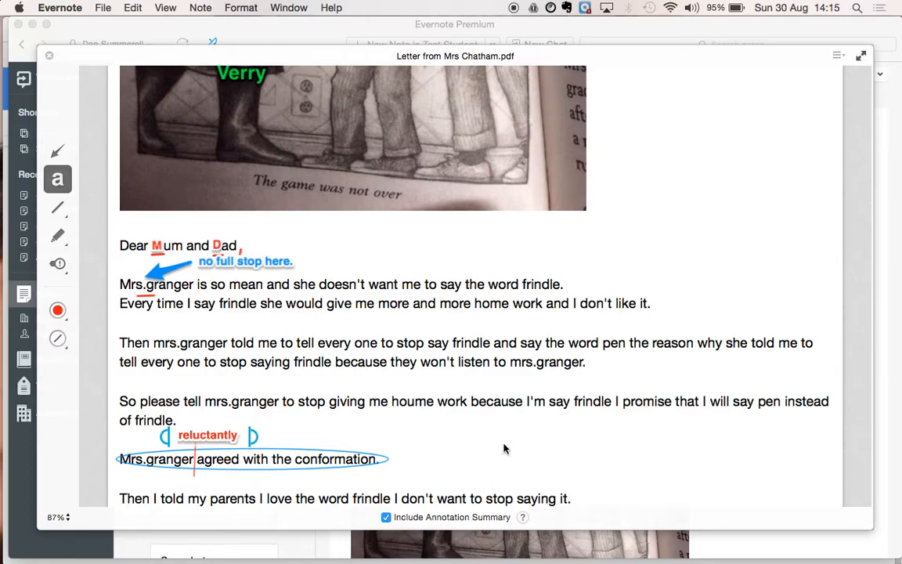
Place a green tick stamp in the blank space to the right of the circled sentence
{"action": "scroll", "coordinate": [504, 447], "scroll_direction": "down", "scroll_amount": 5}
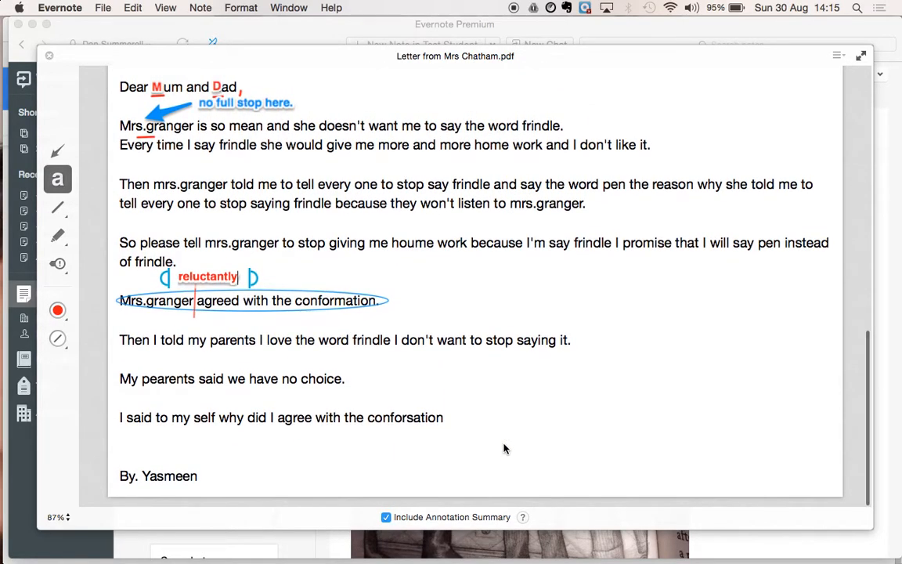
{"action": "scroll", "coordinate": [503, 448], "scroll_direction": "up", "scroll_amount": 7}
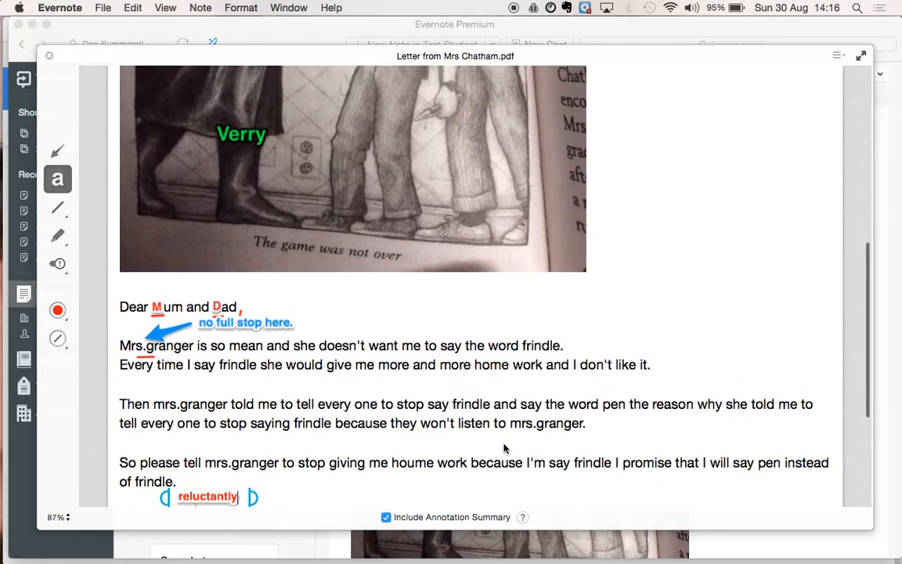
{"action": "scroll", "coordinate": [503, 448], "scroll_direction": "up", "scroll_amount": 7}
{"action": "scroll", "coordinate": [338, 421], "scroll_direction": "down", "scroll_amount": 12}
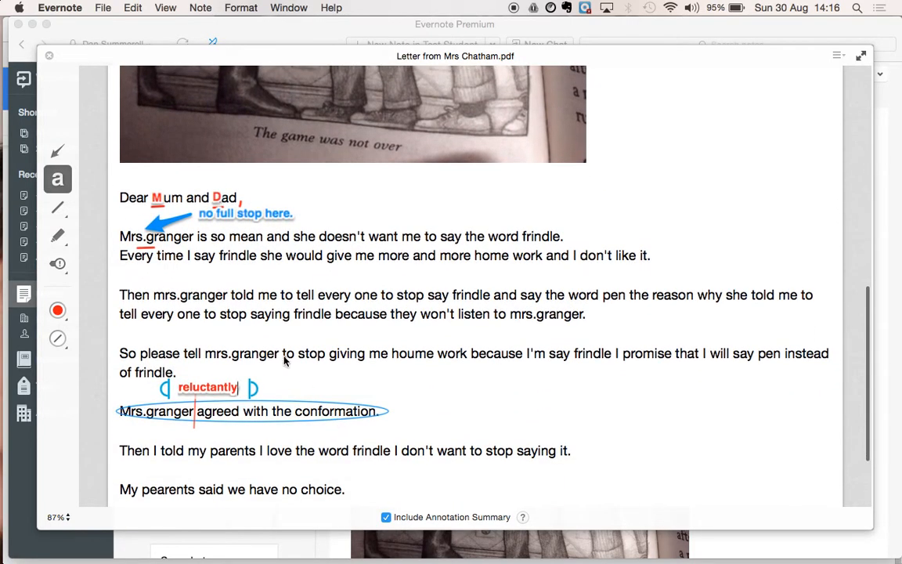
{"action": "left_click", "coordinate": [62, 265]}
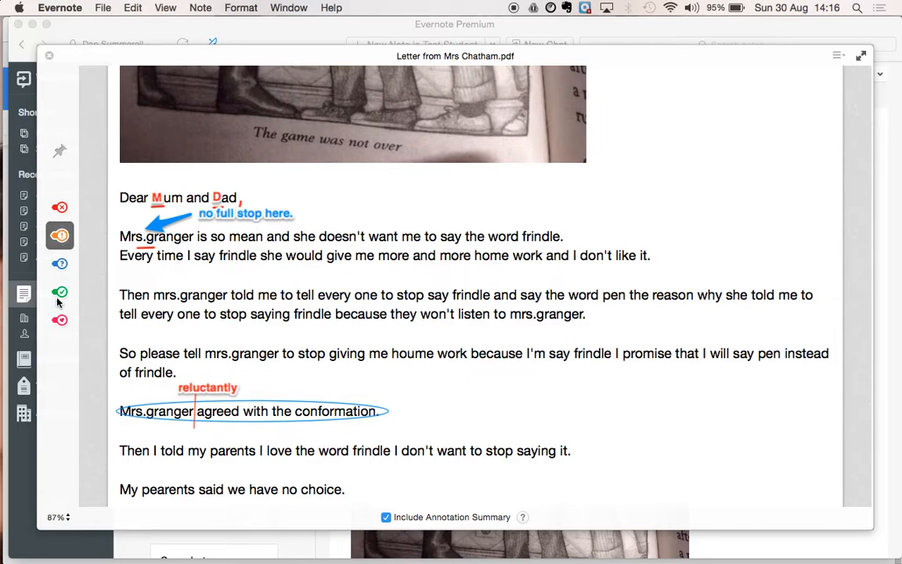
{"action": "left_click", "coordinate": [58, 294]}
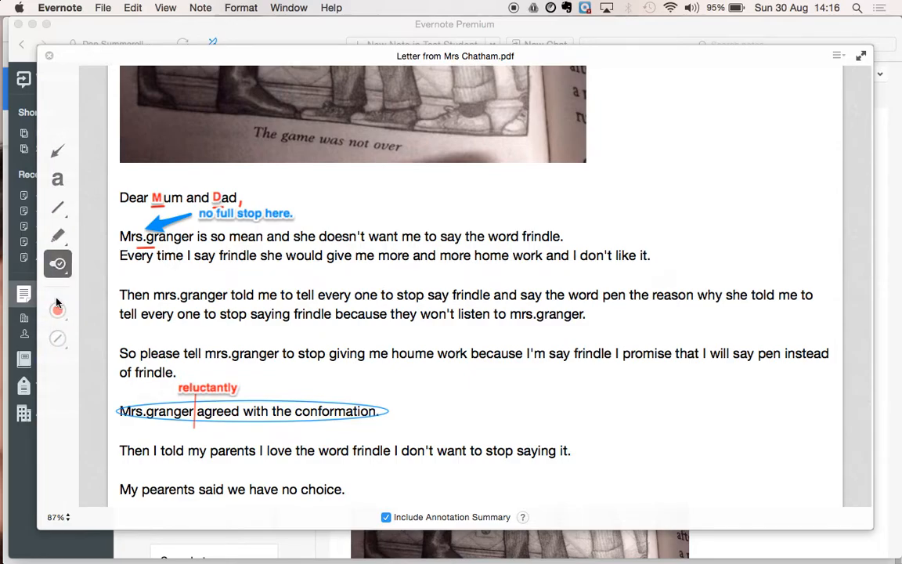
{"action": "left_click", "coordinate": [559, 411]}
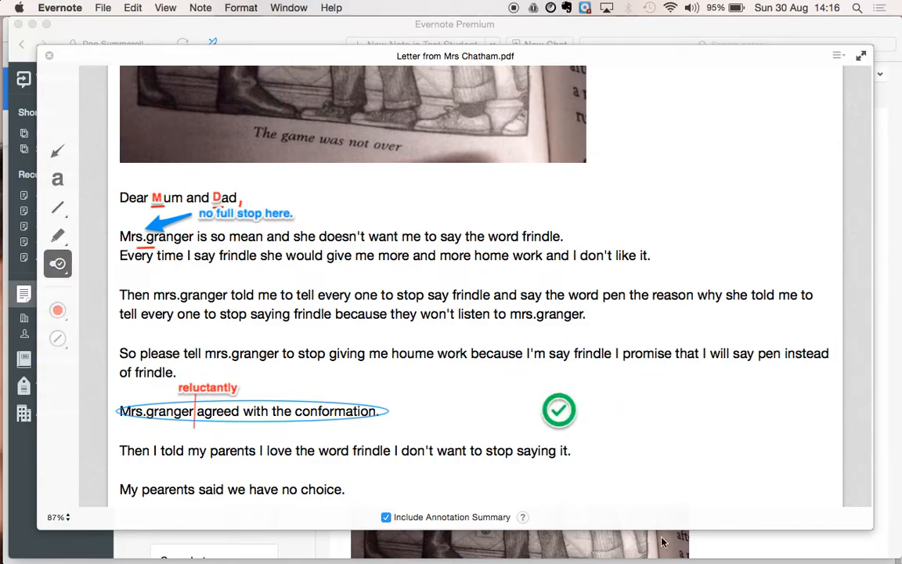
Give the tick stamp a pointer and move it against the end of the circled sentence
{"action": "left_click", "coordinate": [559, 402]}
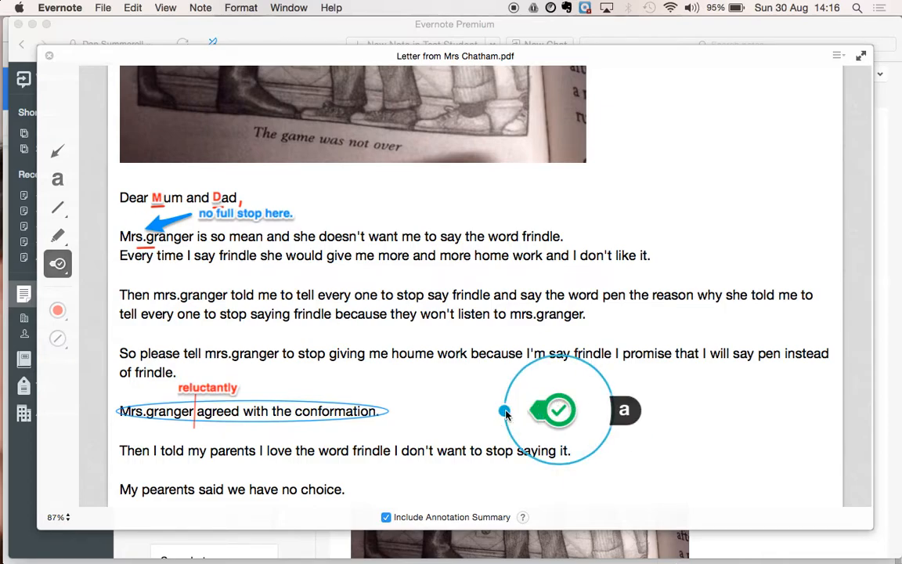
{"action": "left_click_drag", "start_coordinate": [538, 406], "coordinate": [509, 423]}
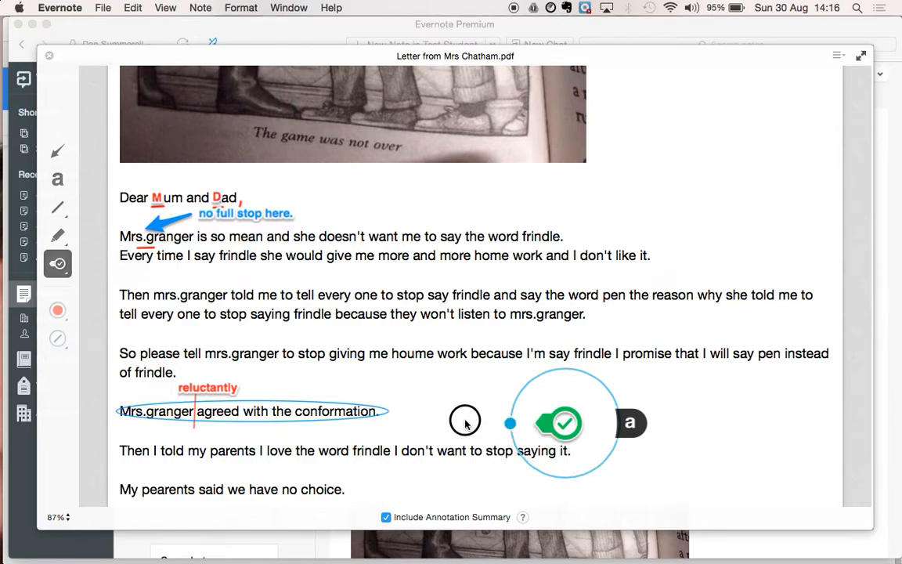
{"action": "left_click_drag", "start_coordinate": [561, 421], "coordinate": [391, 409]}
{"action": "left_click", "coordinate": [57, 176]}
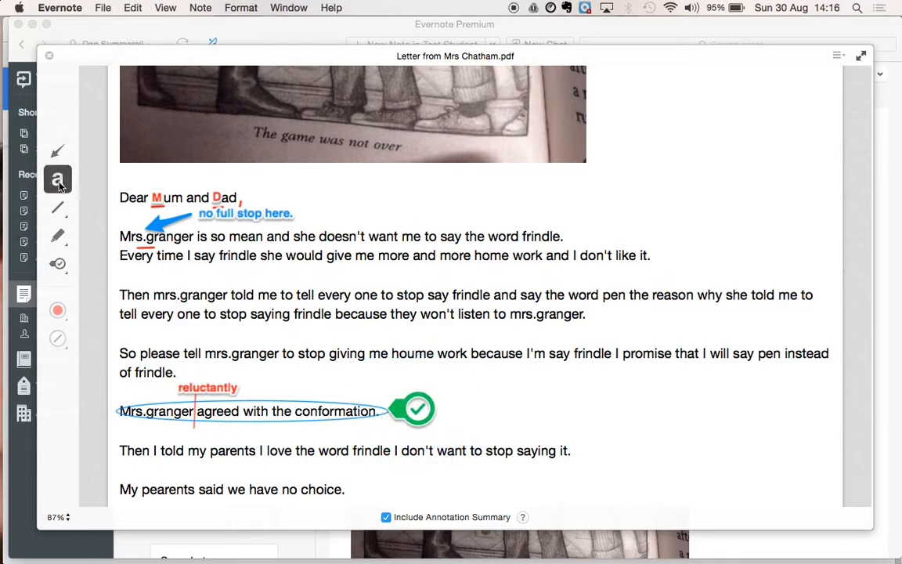
{"action": "left_click", "coordinate": [440, 401]}
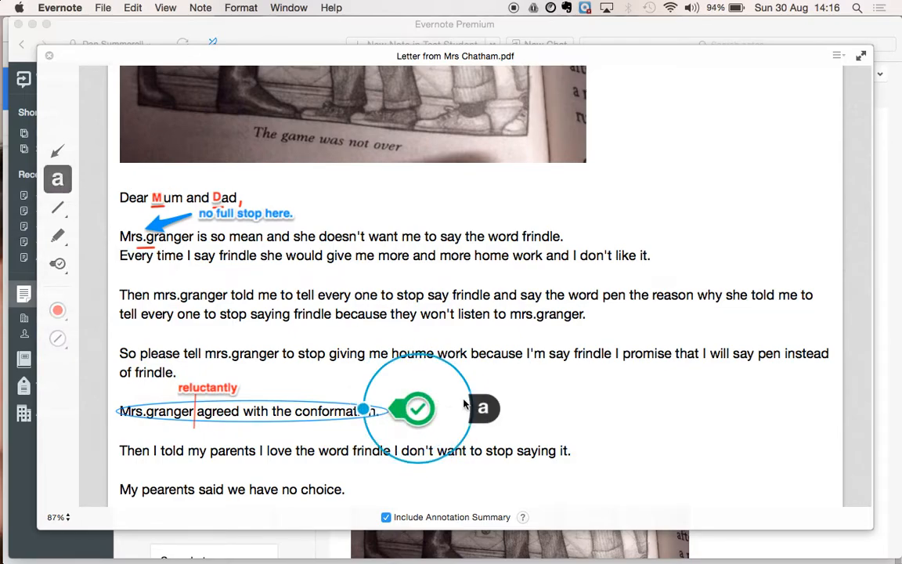
{"action": "left_click", "coordinate": [454, 385]}
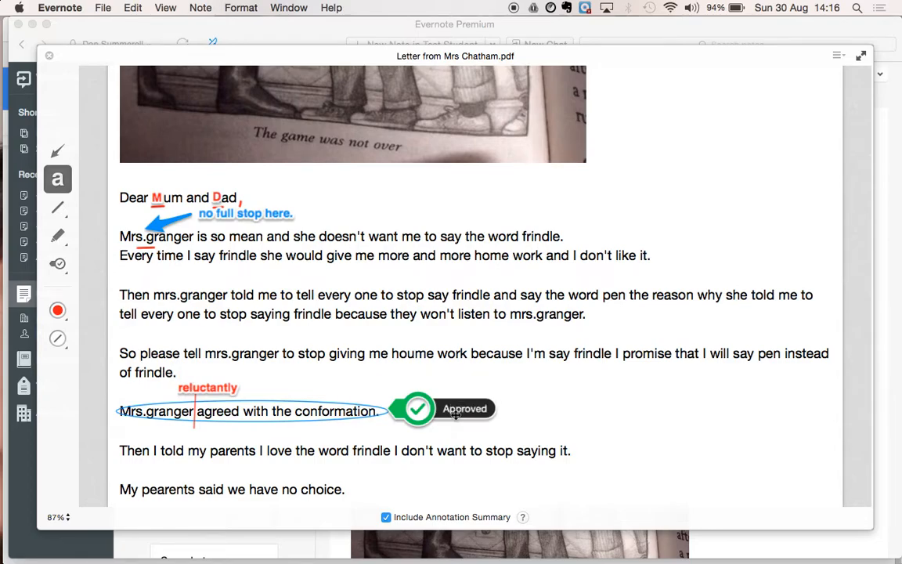
{"action": "left_click", "coordinate": [455, 413]}
{"action": "left_click", "coordinate": [495, 407]}
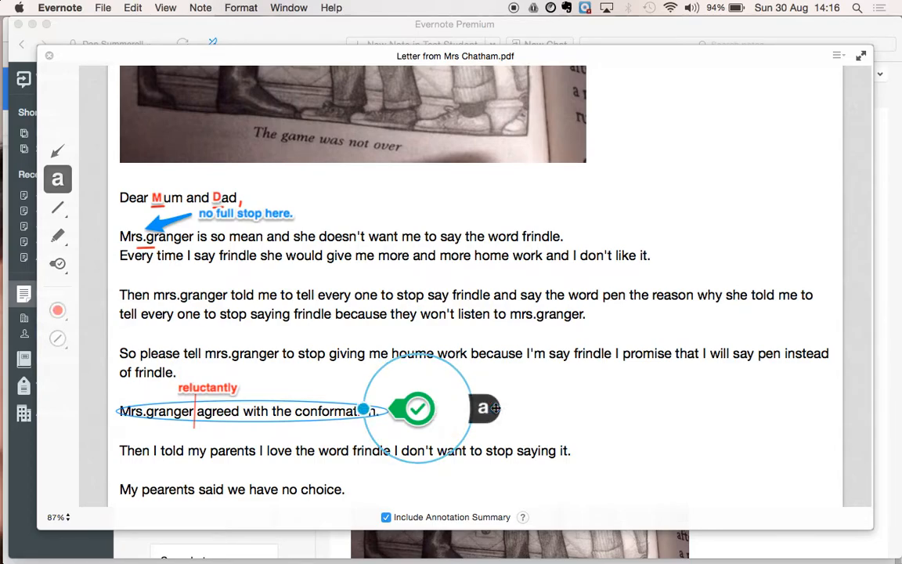
{"action": "left_click", "coordinate": [493, 383]}
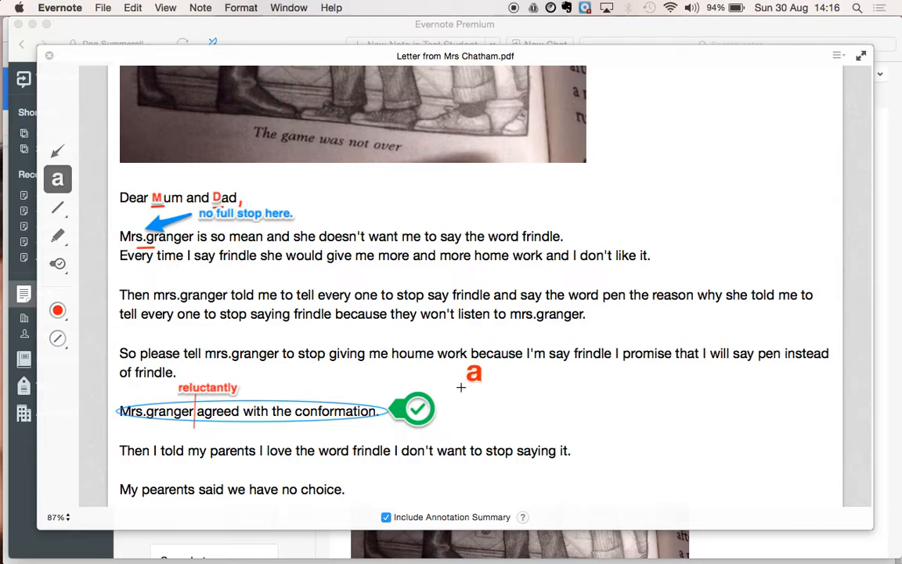
Move the green tick stamp away from the circled sentence, back into the blank space further along the line
{"action": "left_click", "coordinate": [389, 409]}
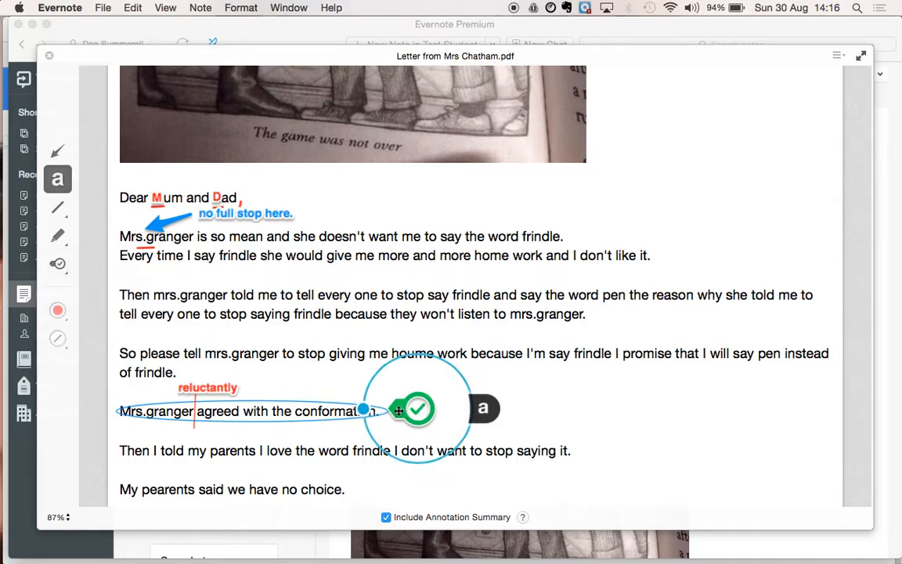
{"action": "left_click_drag", "start_coordinate": [400, 408], "coordinate": [582, 411]}
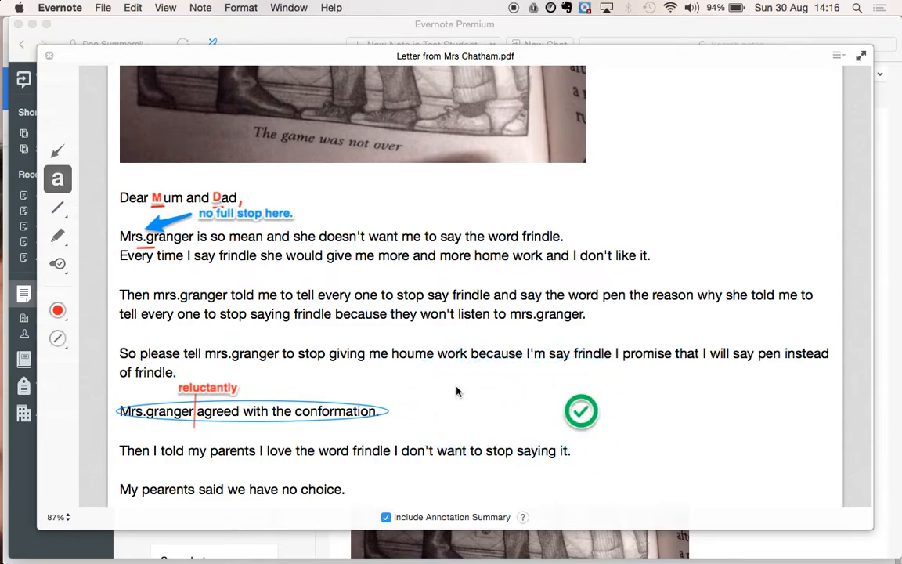
Add the blue text "Well done on your perspective letter. Some things to remember in the future are full stops, commas and capital letters." beside the tick stamp
{"action": "left_click", "coordinate": [59, 312]}
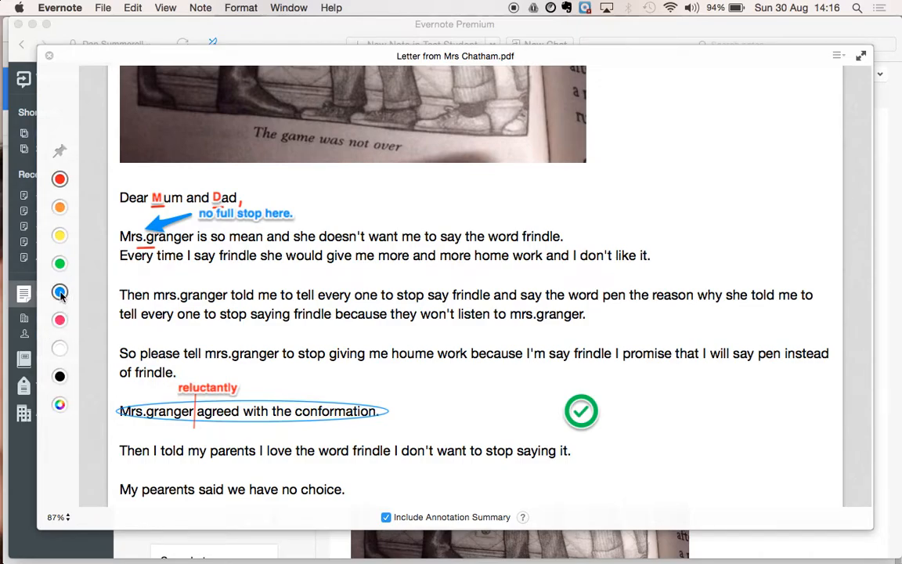
{"action": "left_click", "coordinate": [59, 292]}
{"action": "left_click", "coordinate": [635, 396]}
{"action": "type", "text": "Well done on your per"}
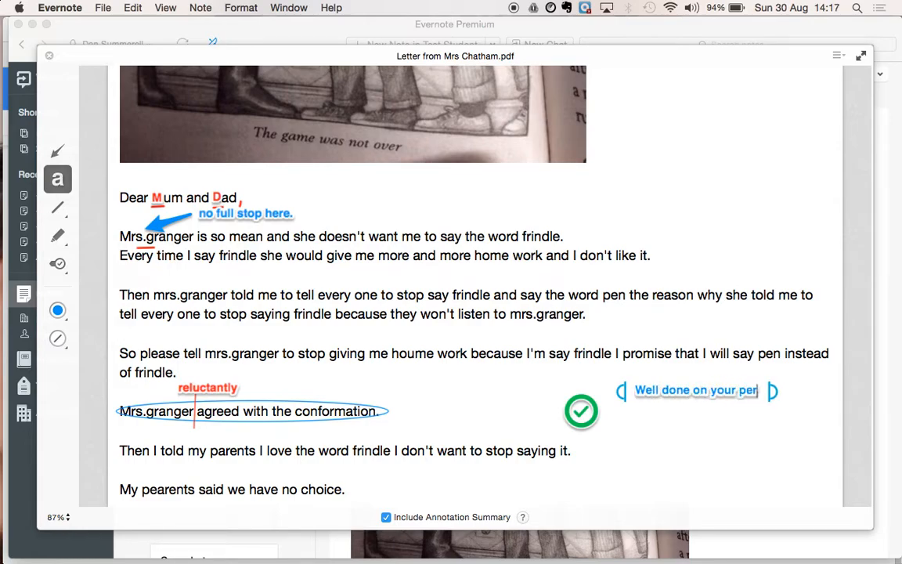
{"action": "type", "text": "spective let"}
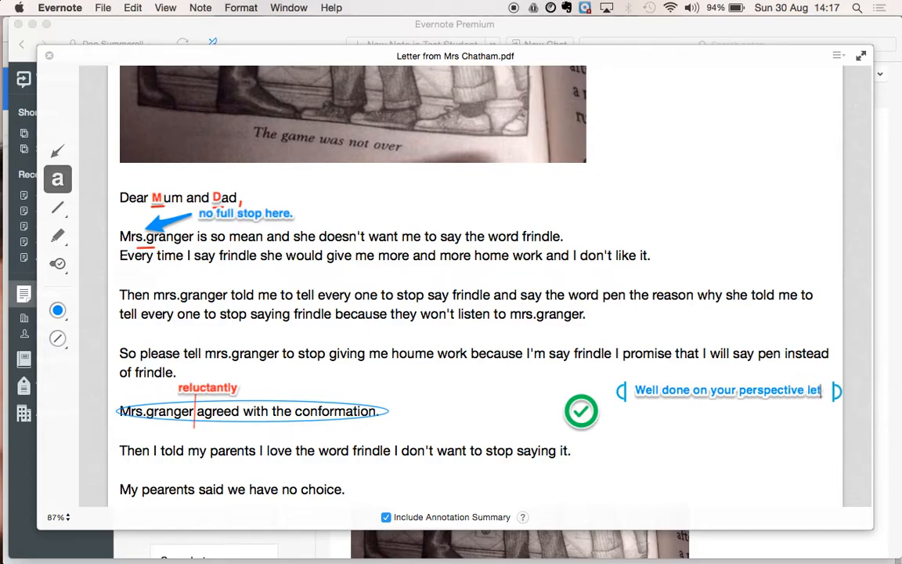
{"action": "type", "text": "ter. Some things to"}
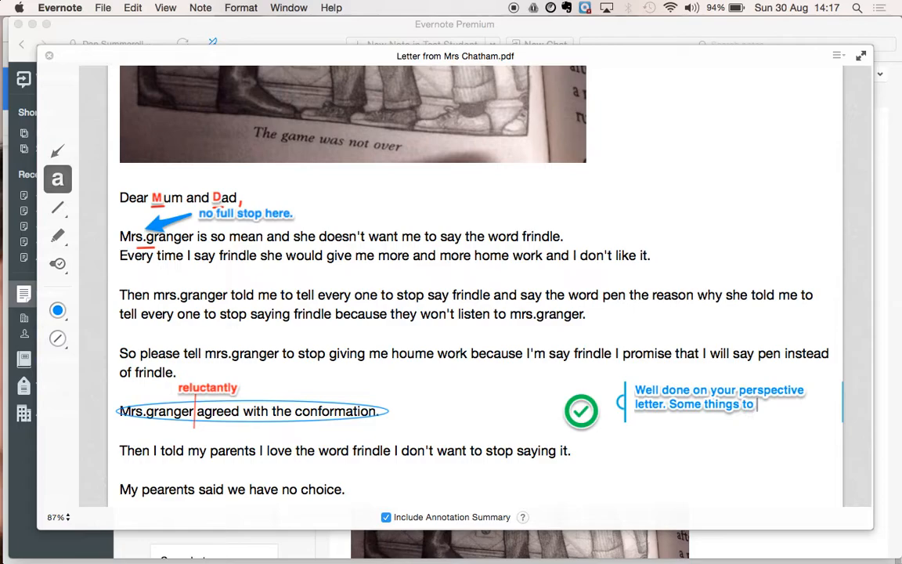
{"action": "type", "text": " remember in the future are full stops"}
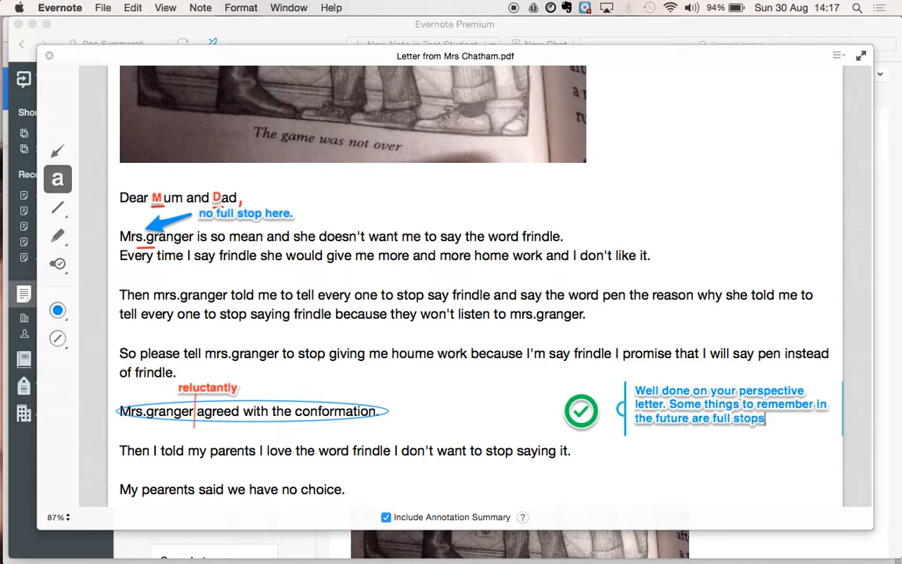
{"action": "type", "text": ", commas and"}
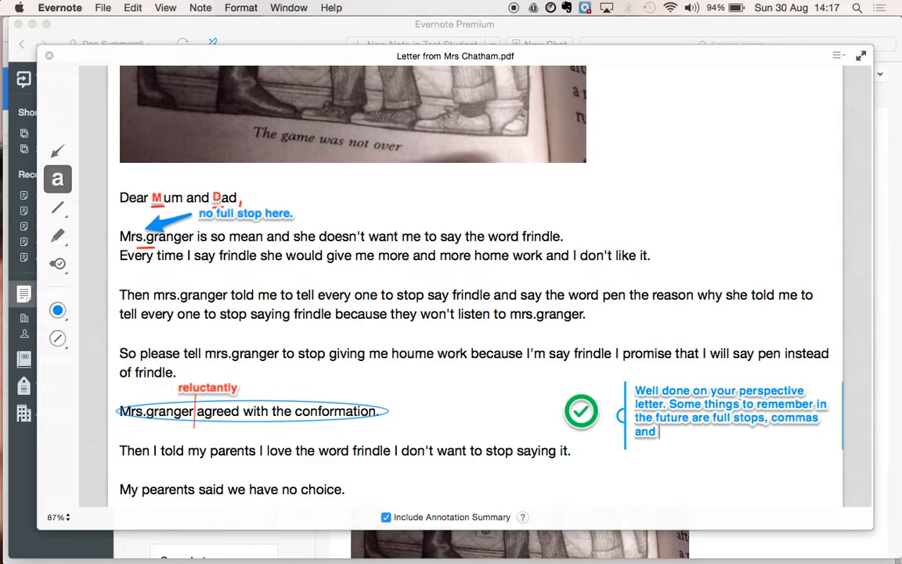
{"action": "type", "text": "capital"}
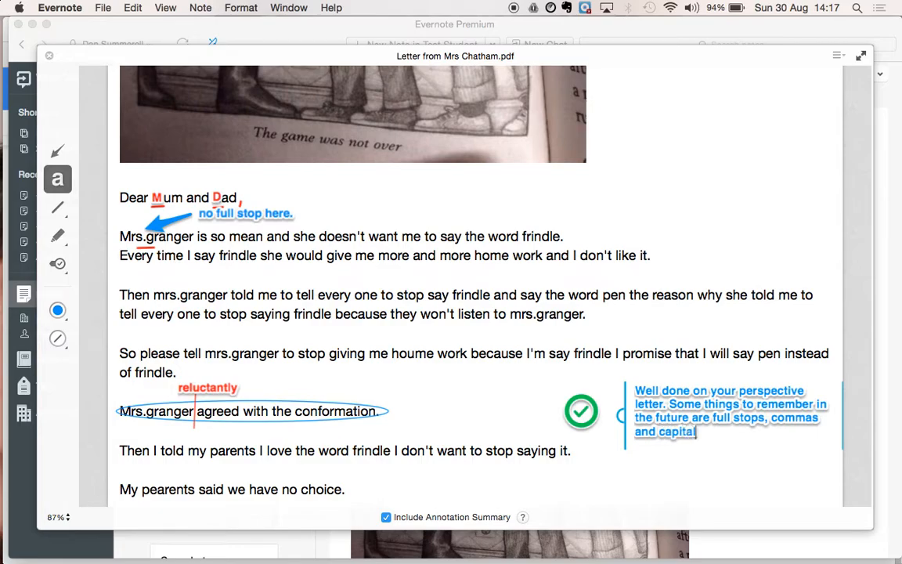
{"action": "type", "text": " letters "}
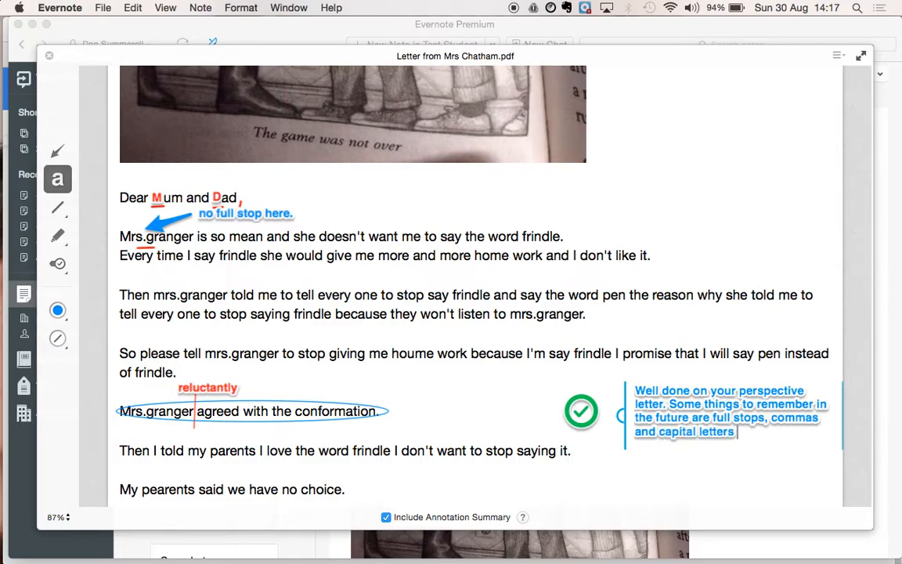
{"action": "type", "text": "."}
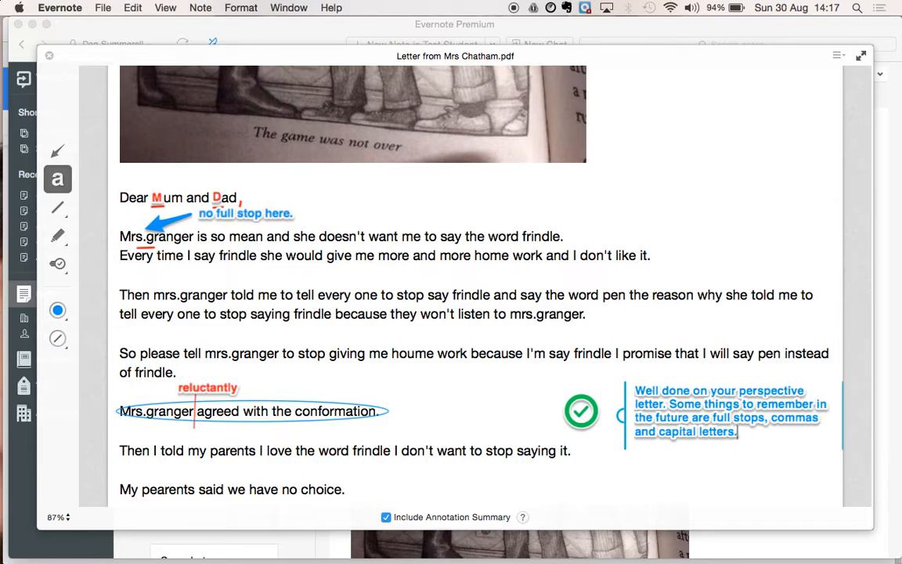